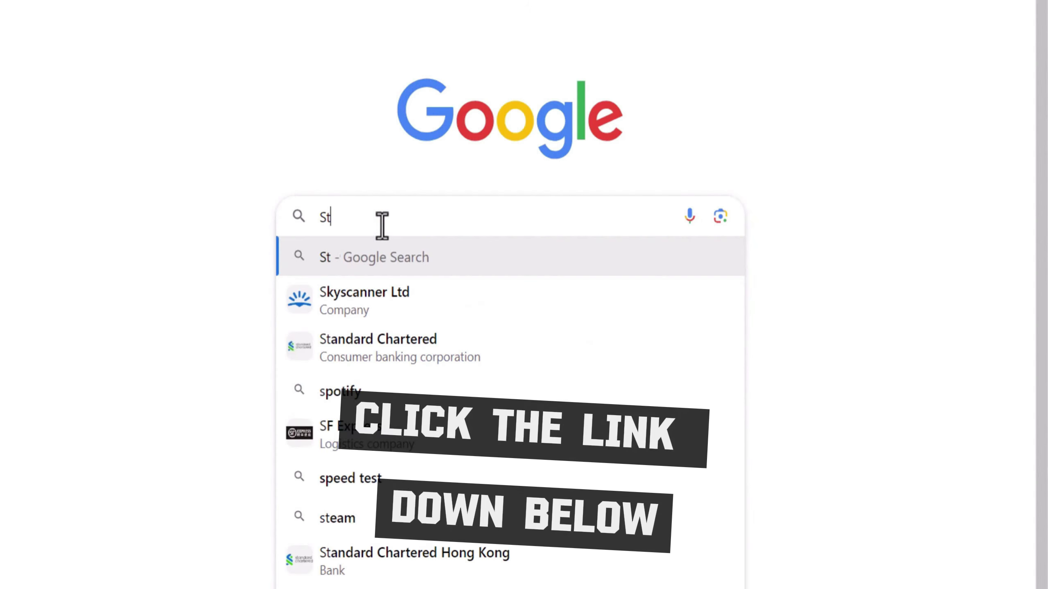
# - Search Google for Stylar and open the stylar.ai image editor site
pyautogui.write('ylar')
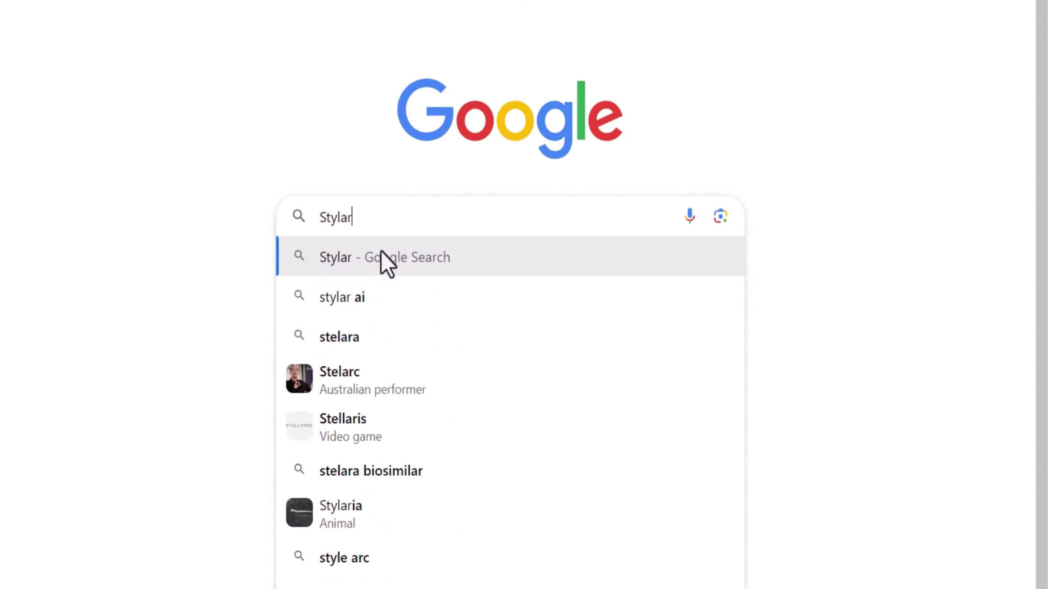
pyautogui.click(381, 251)
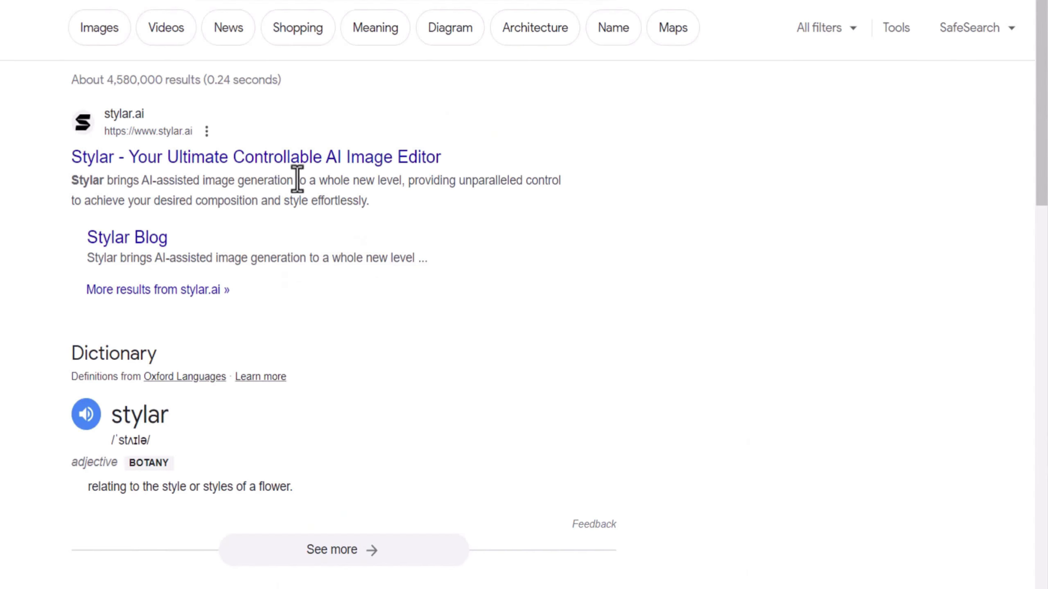
pyautogui.click(128, 126)
pyautogui.click(552, 325)
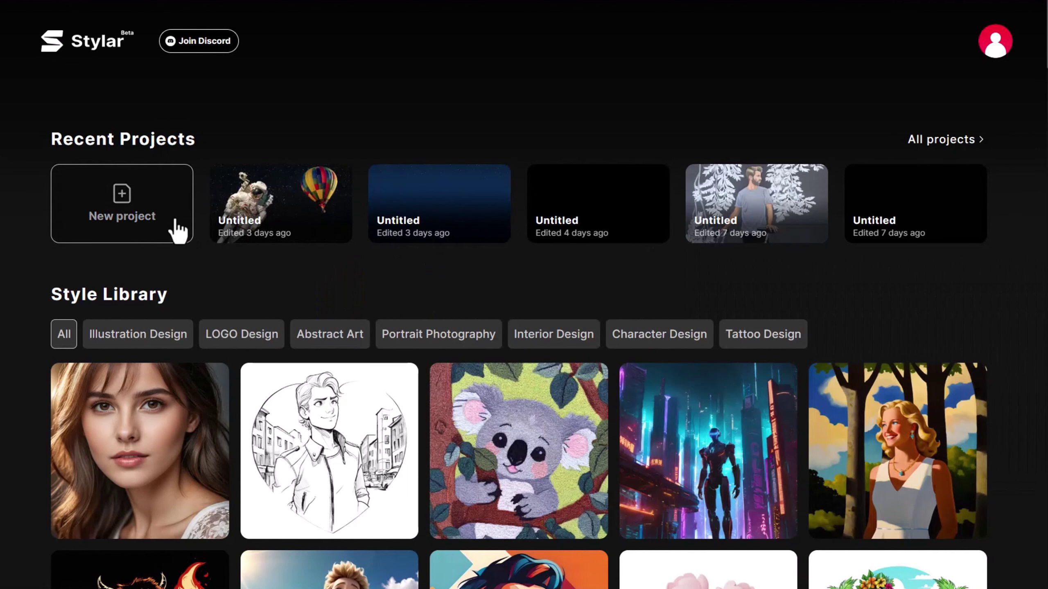
# - Create a new project named dress design with a 3:4 canvas of 1152 × 1536
pyautogui.click(122, 201)
pyautogui.write('dr')
pyautogui.write('ess design')
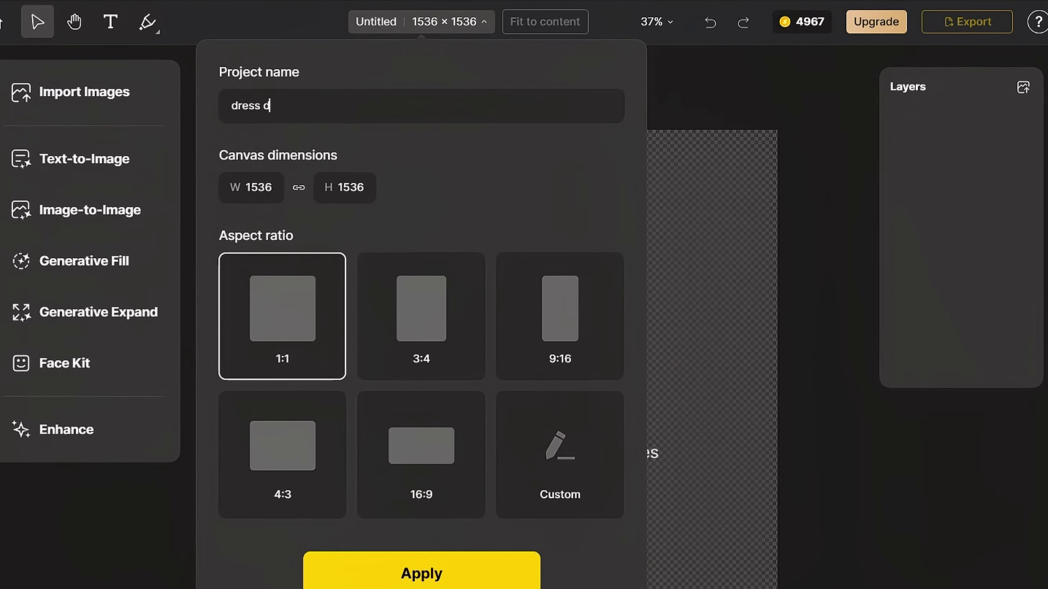
pyautogui.click(412, 330)
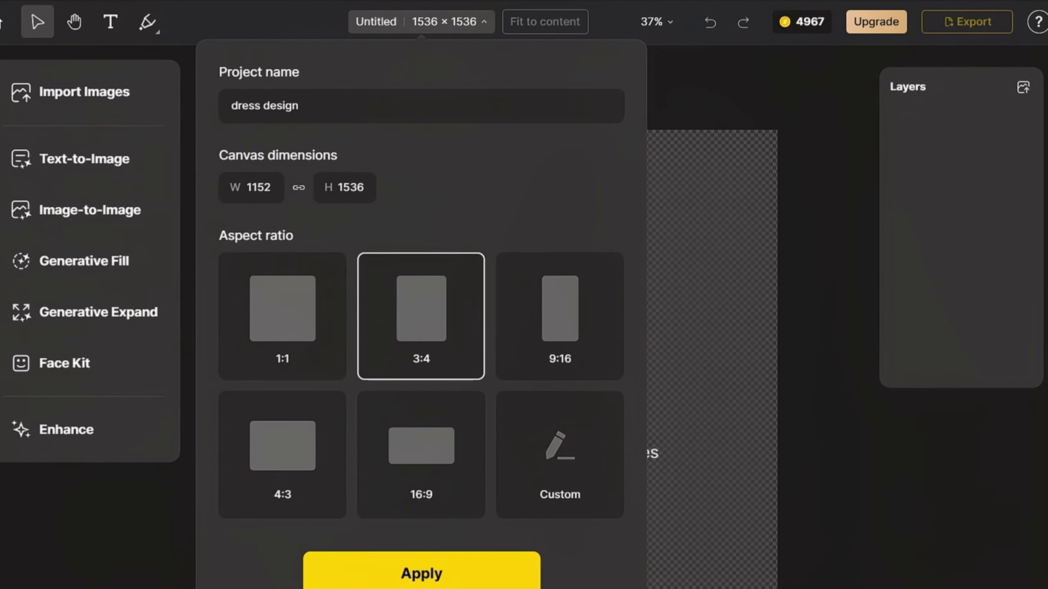
pyautogui.click(502, 571)
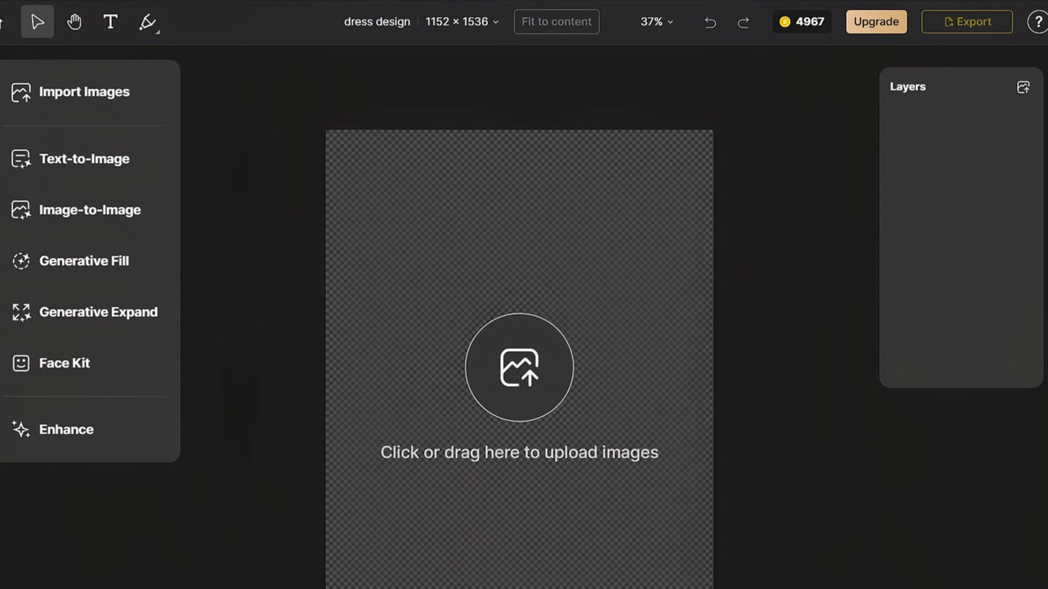
# - Upload the watercolor fashion sketch of the dress onto the empty canvas
pyautogui.click(508, 353)
pyautogui.moveTo(347, 561); pyautogui.dragTo(264, 588)
pyautogui.press('Escape')
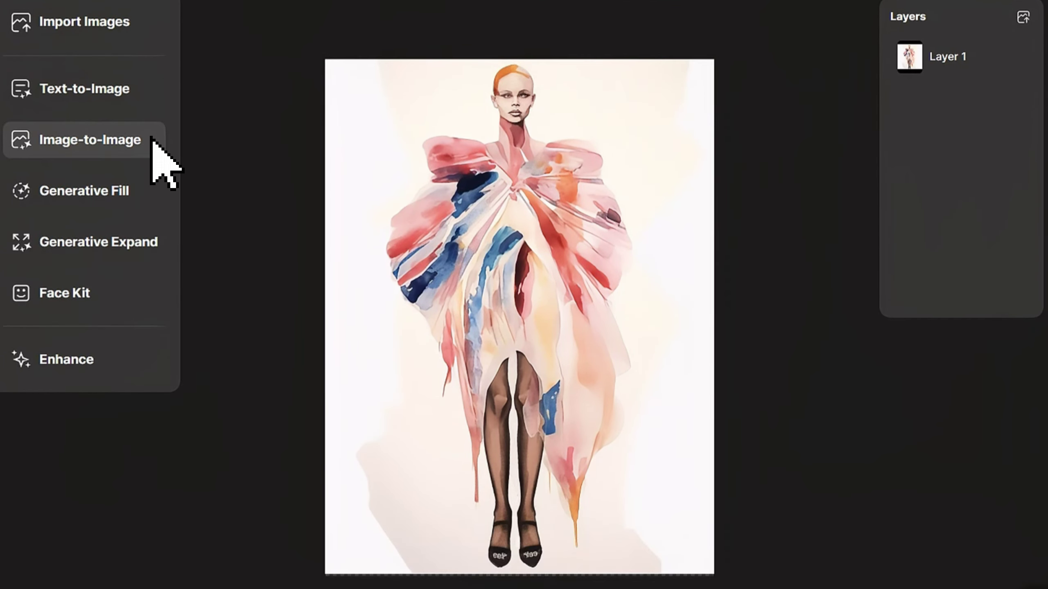
# - Start Image-to-Image generation for the sketch and choose the Realistic style
pyautogui.click(152, 139)
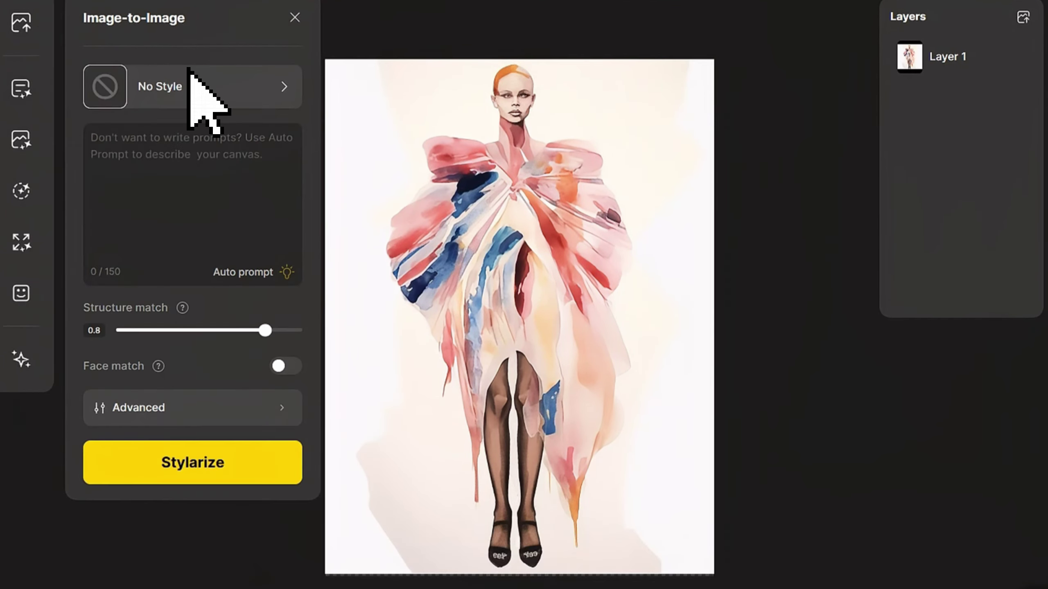
pyautogui.click(196, 91)
pyautogui.click(603, 167)
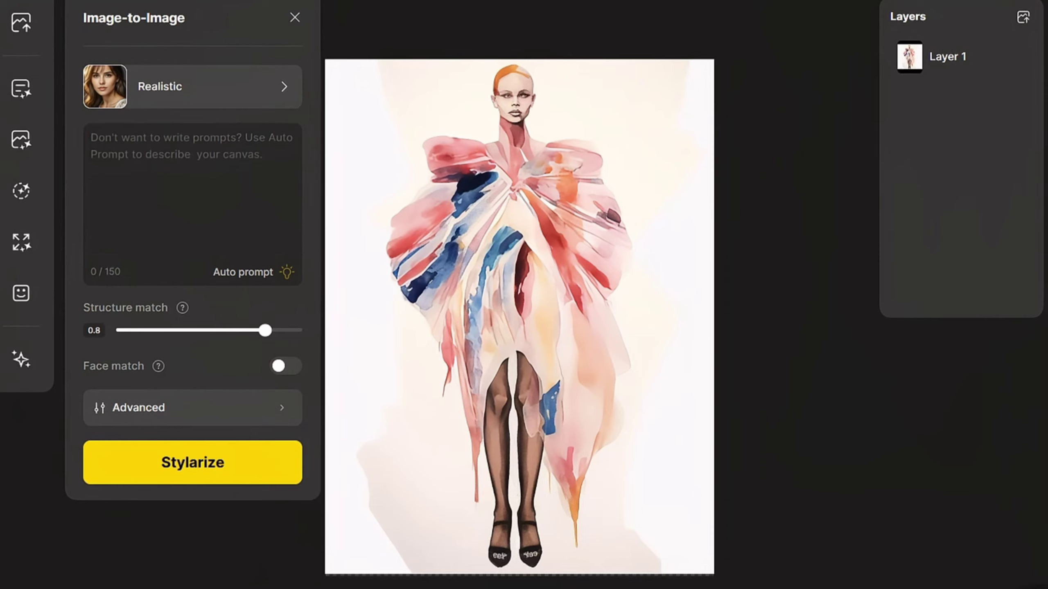
# - Generate images from a prompt describing a postmodern, Rococo-influenced outfit in white, pink and blue in a white seamless studio, with Structure match 1
pyautogui.write('A fashion design featuring a model standing in the middle of a white seamless studio. the outfit embodies a blend of post')
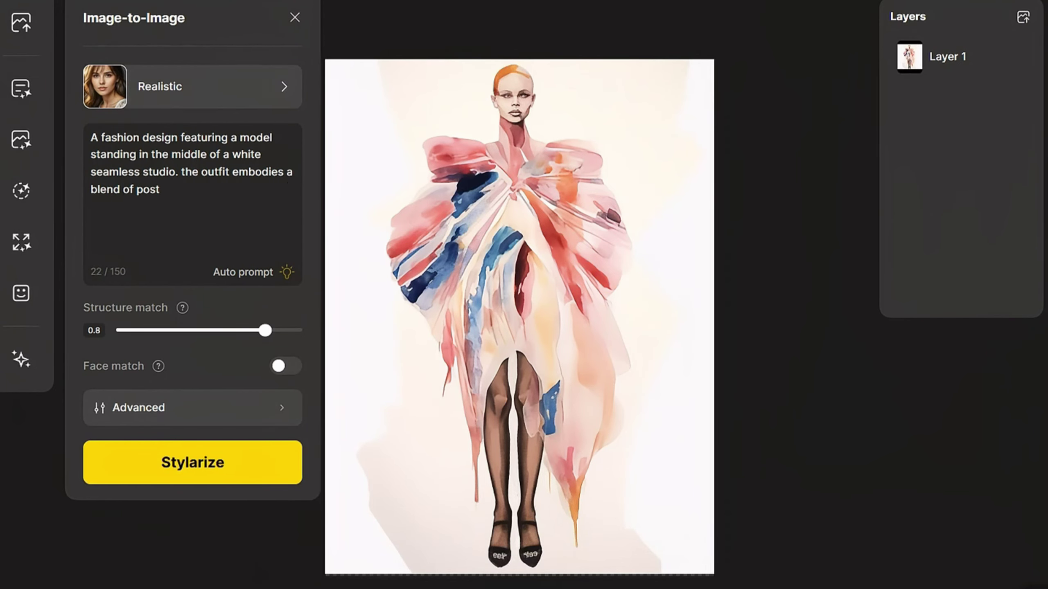
pyautogui.write('modern deconstructionism and Rococo influnces, themed around the cycle of life and death,with a color plalette of white, pink and blue.The design incorporates a variety of special fabrics,such as unique nylon and polyethlene,and features distinctive silhouettes inspired by ')
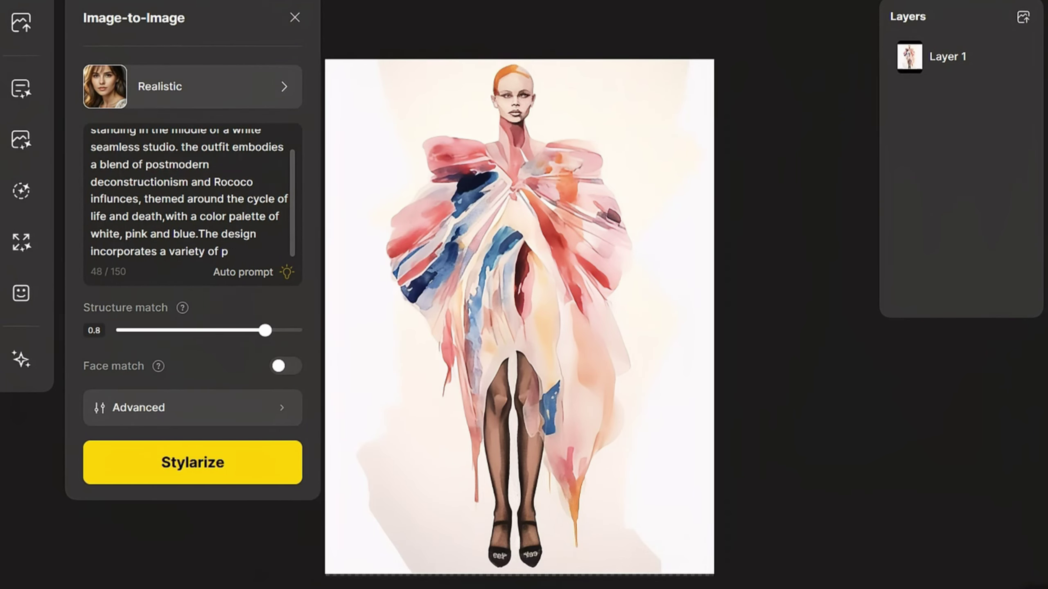
pyautogui.write("Alexander McQueen's styles from the 90s and Rei Kawakubo's design shapes.The model wears black stockings and black Maryjane heels.")
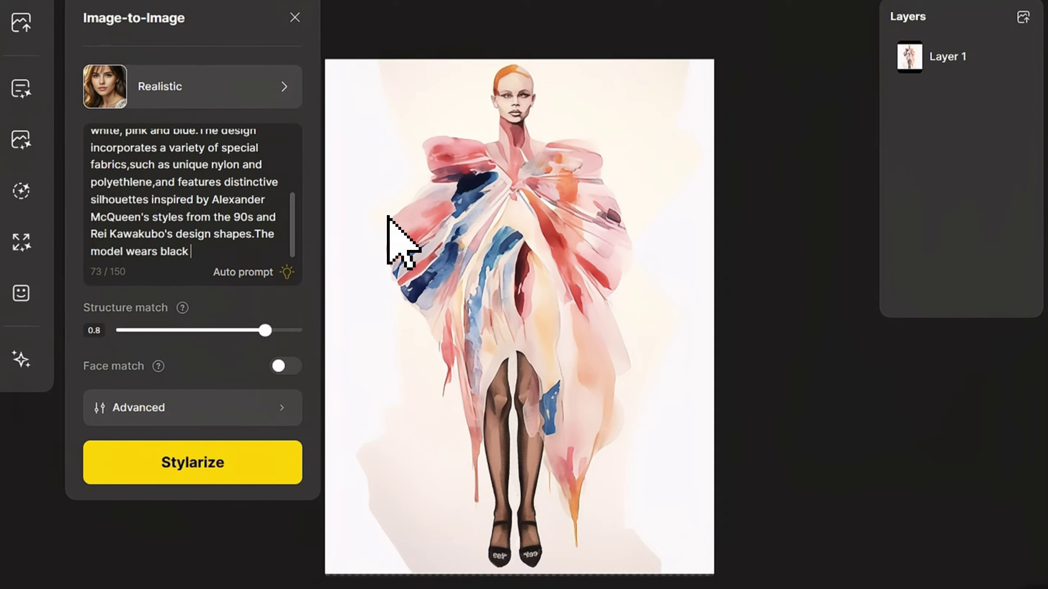
pyautogui.click(274, 458)
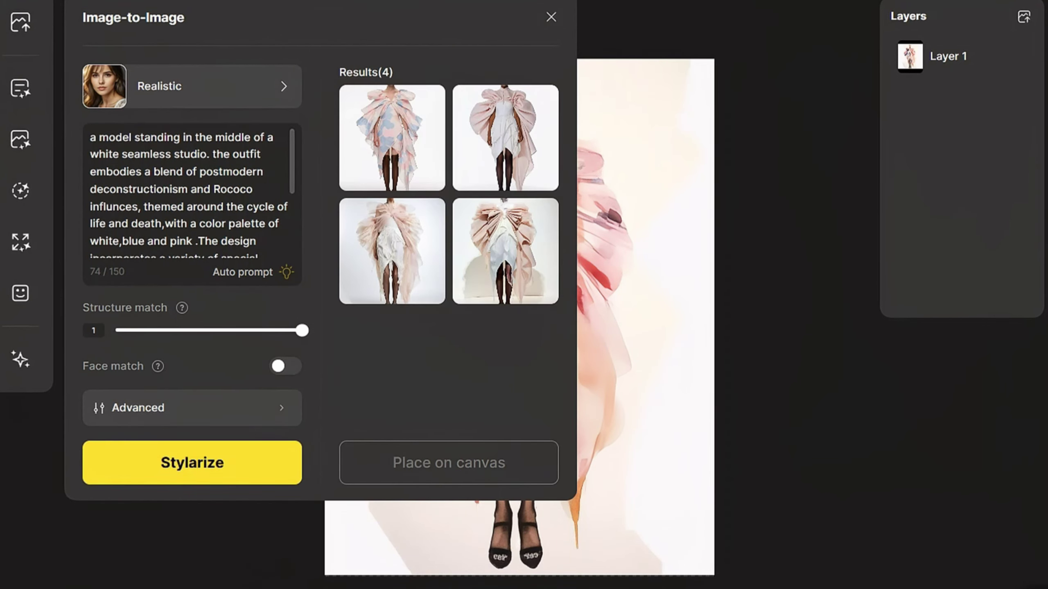
# - Generate variations of the fourth dress render, and place that render and one pink-and-white variation on the canvas
pyautogui.moveTo(392, 248)
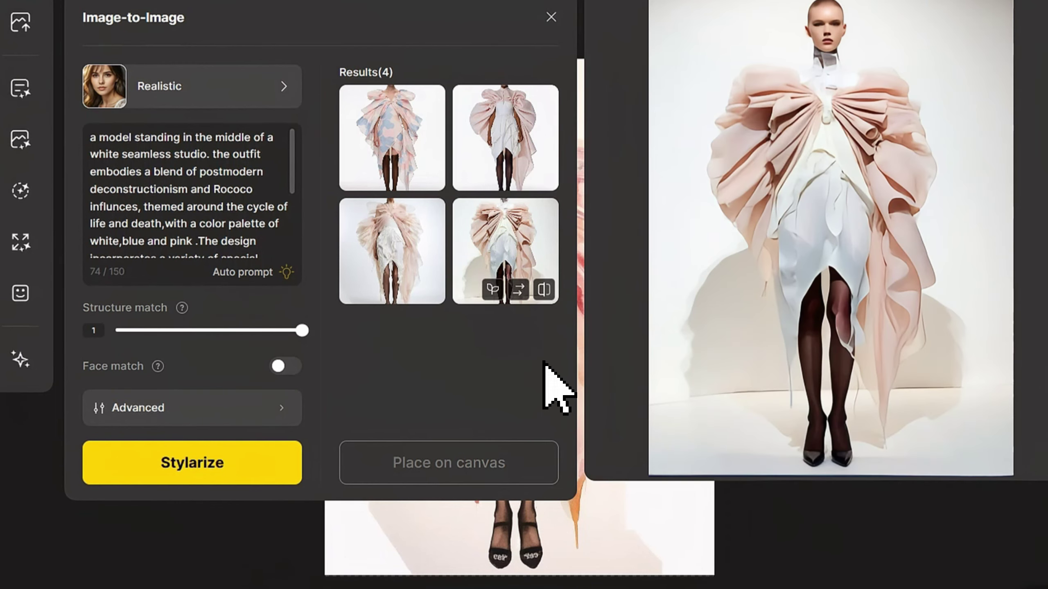
pyautogui.click(518, 291)
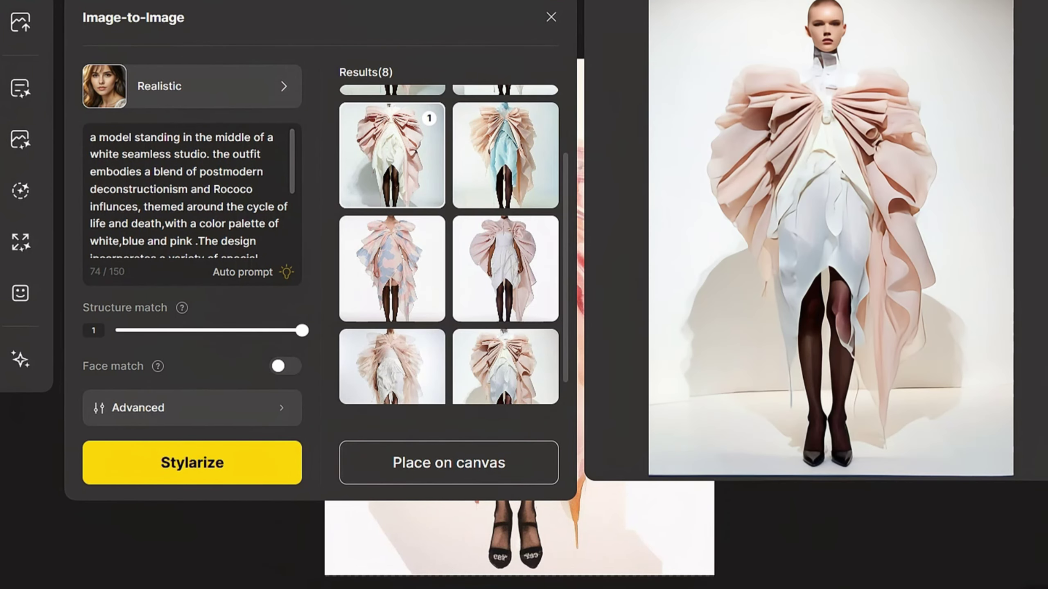
pyautogui.click(505, 366)
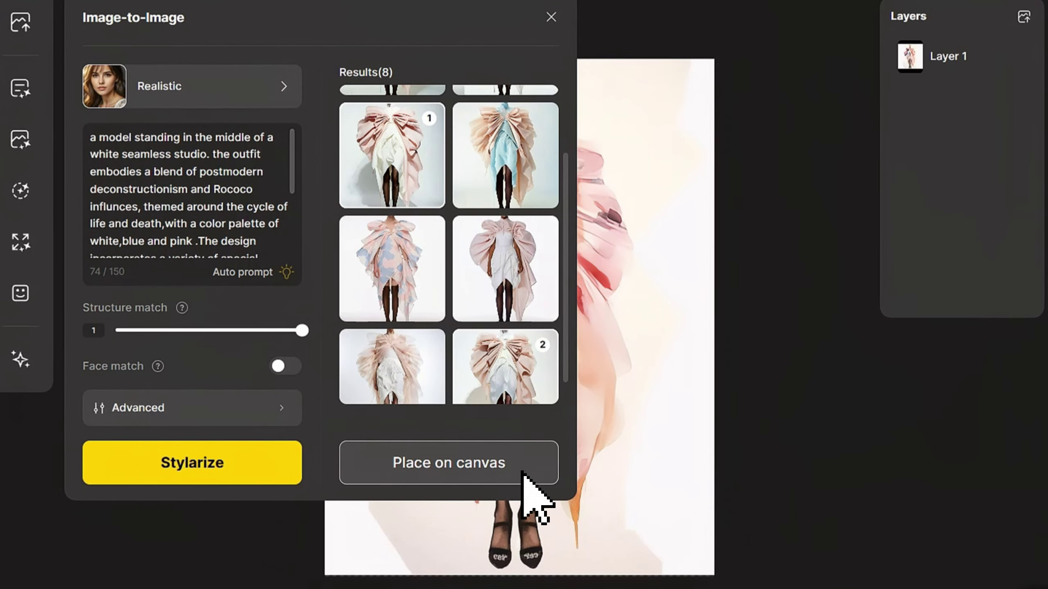
pyautogui.click(528, 479)
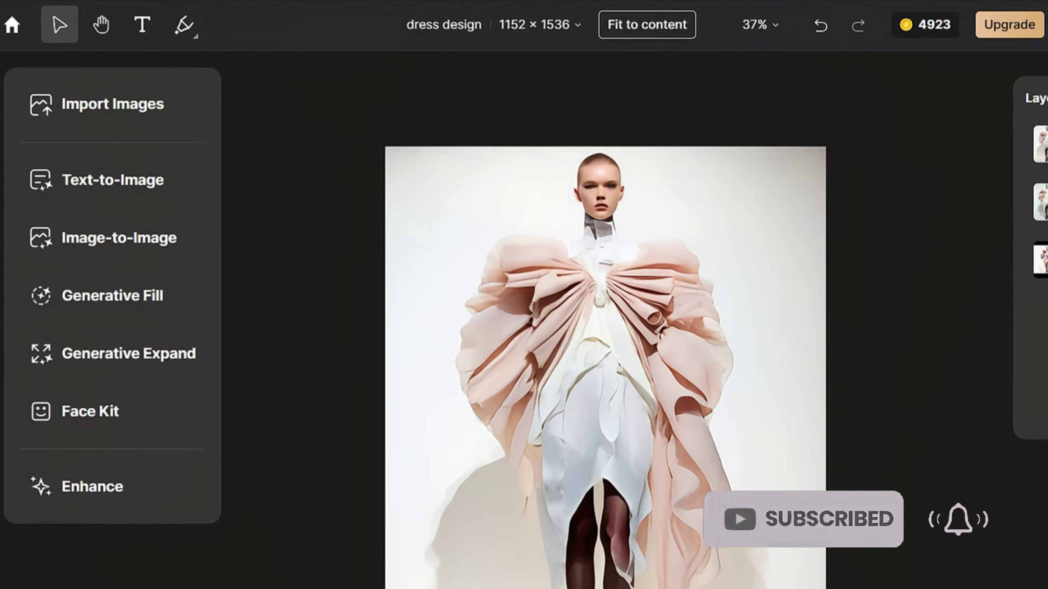
# - Paint light-blue brush strokes (RGB 183, 189, 225) down the skirt on the current canvas
pyautogui.click(190, 35)
pyautogui.click(309, 121)
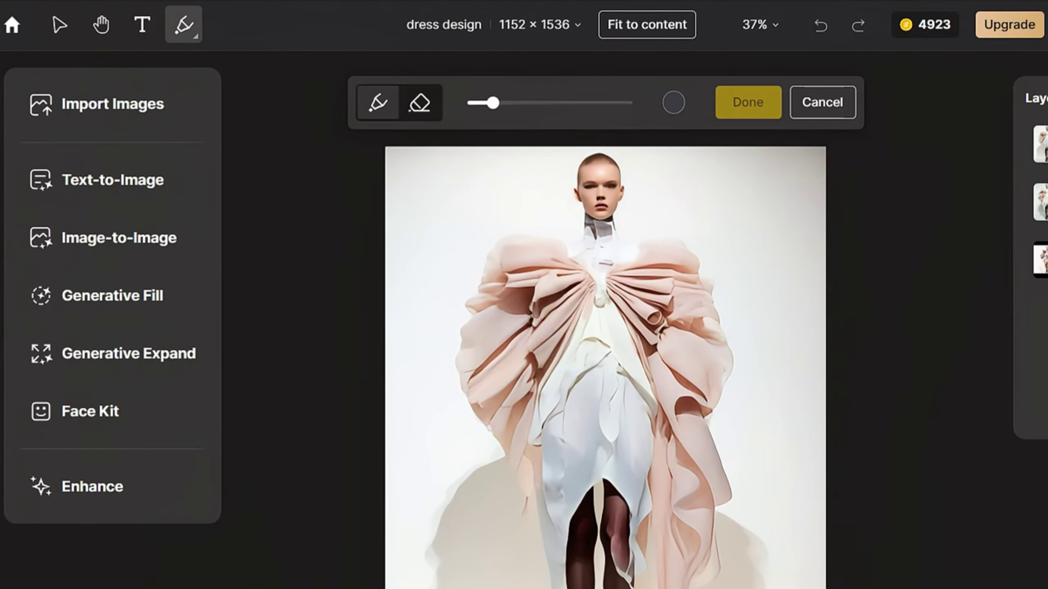
pyautogui.click(674, 103)
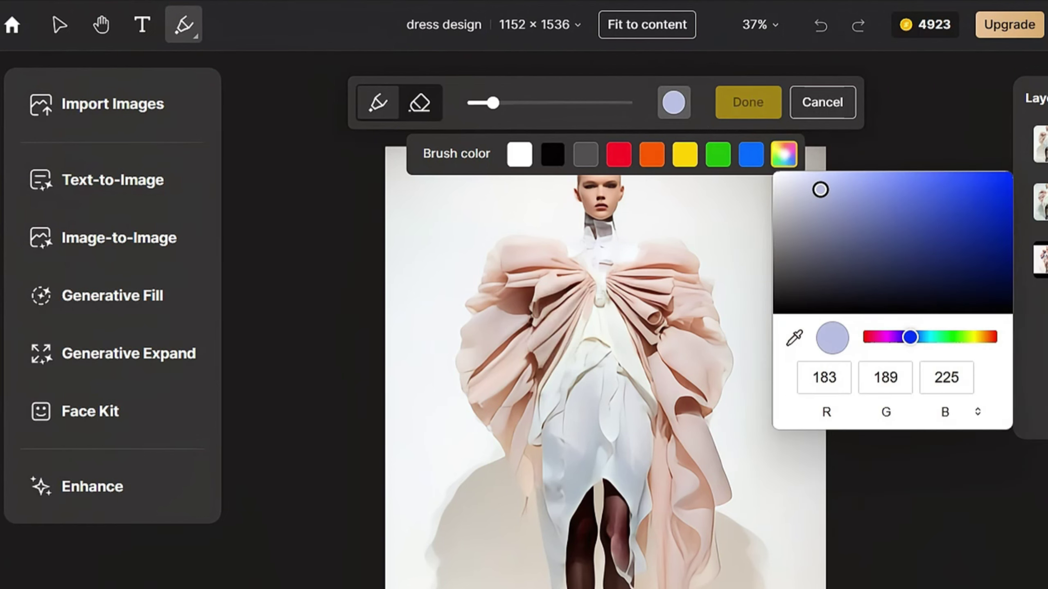
pyautogui.moveTo(576, 384); pyautogui.dragTo(571, 553)
pyautogui.moveTo(550, 407); pyautogui.dragTo(544, 588)
pyautogui.moveTo(604, 363); pyautogui.dragTo(599, 419)
pyautogui.moveTo(637, 396); pyautogui.dragTo(637, 431)
pyautogui.moveTo(640, 294); pyautogui.dragTo(643, 409)
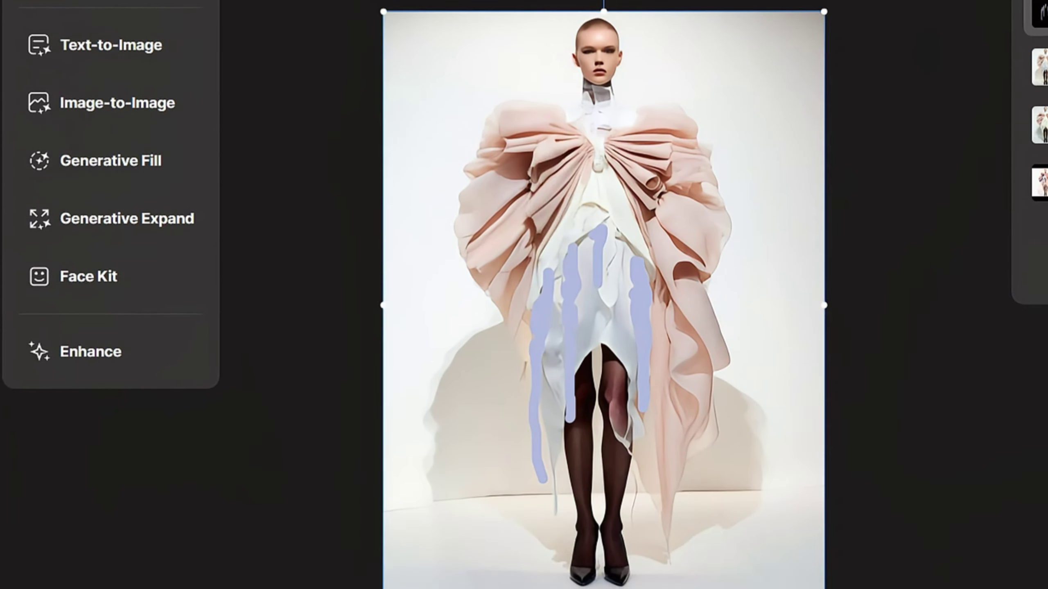
# - Mark the painted skirt strokes with the brush as the Generative Fill area
pyautogui.click(182, 166)
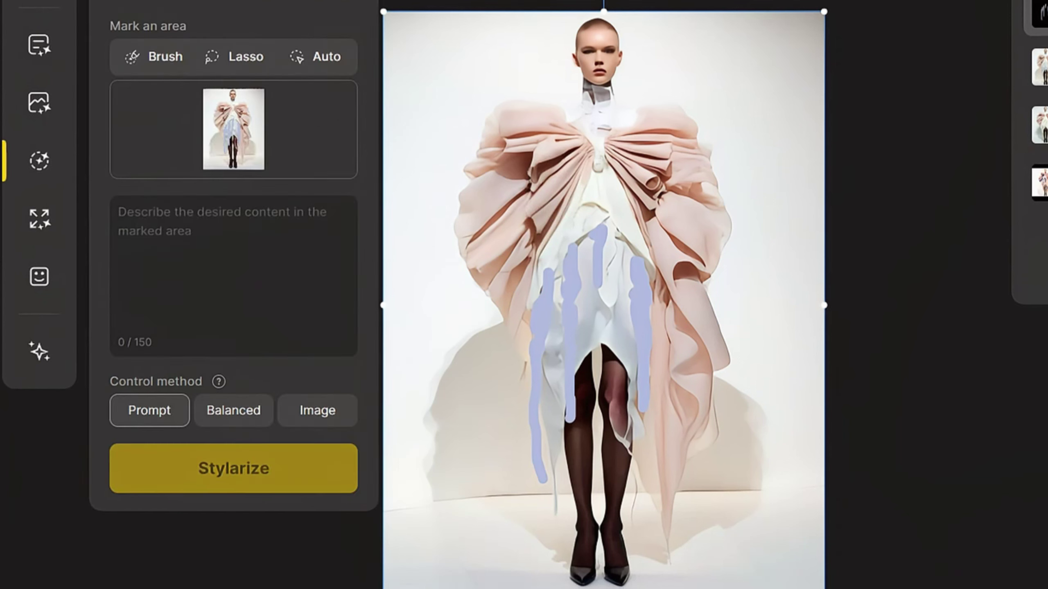
pyautogui.click(163, 60)
pyautogui.moveTo(548, 279); pyautogui.dragTo(536, 479)
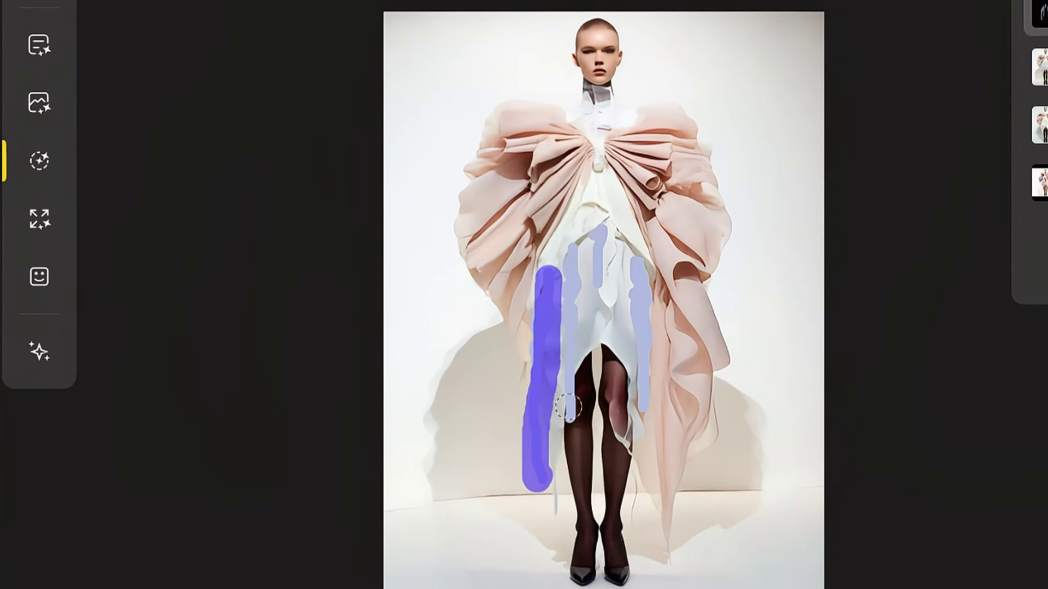
pyautogui.moveTo(576, 245); pyautogui.dragTo(563, 414)
pyautogui.moveTo(600, 231); pyautogui.dragTo(597, 347)
pyautogui.moveTo(637, 260); pyautogui.dragTo(638, 299)
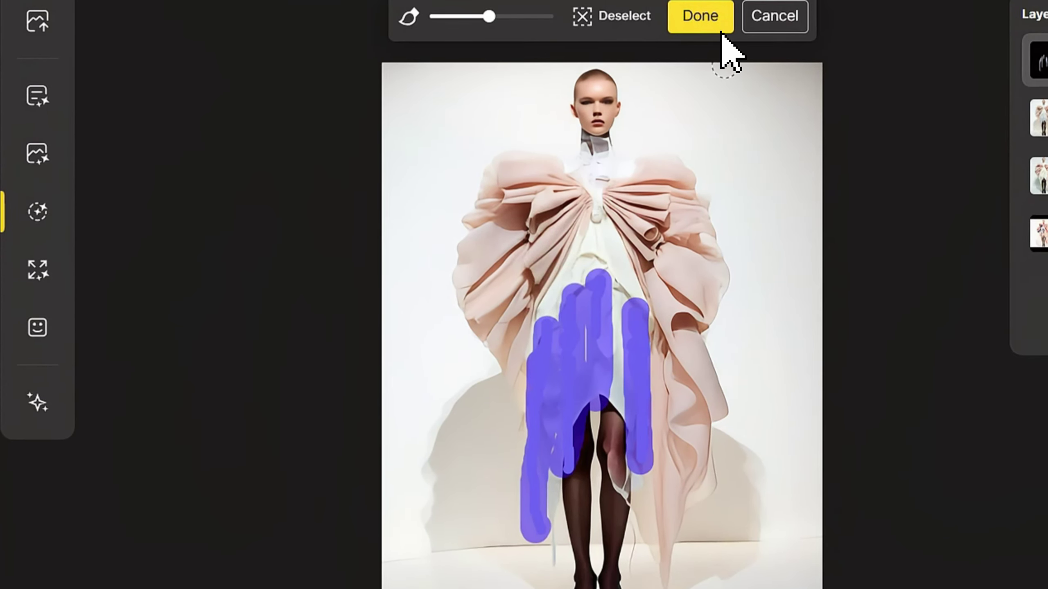
pyautogui.click(718, 16)
# - Fill the marked area from the prompt "lightblue organza fringe" with the Balanced control method, and select the second result
pyautogui.write('lightblue organza fringe')
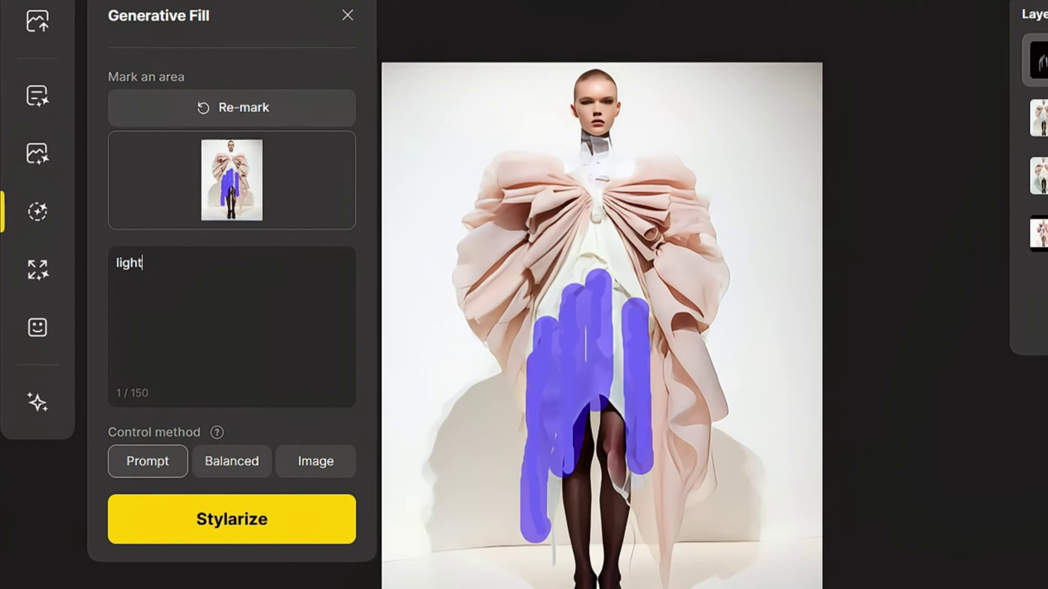
pyautogui.click(303, 519)
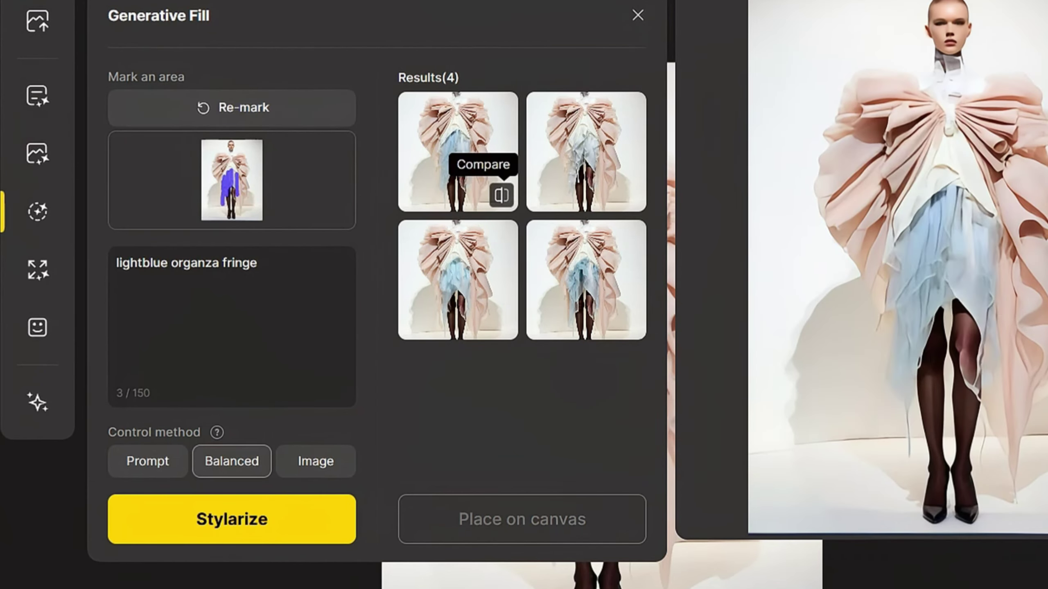
pyautogui.click(585, 151)
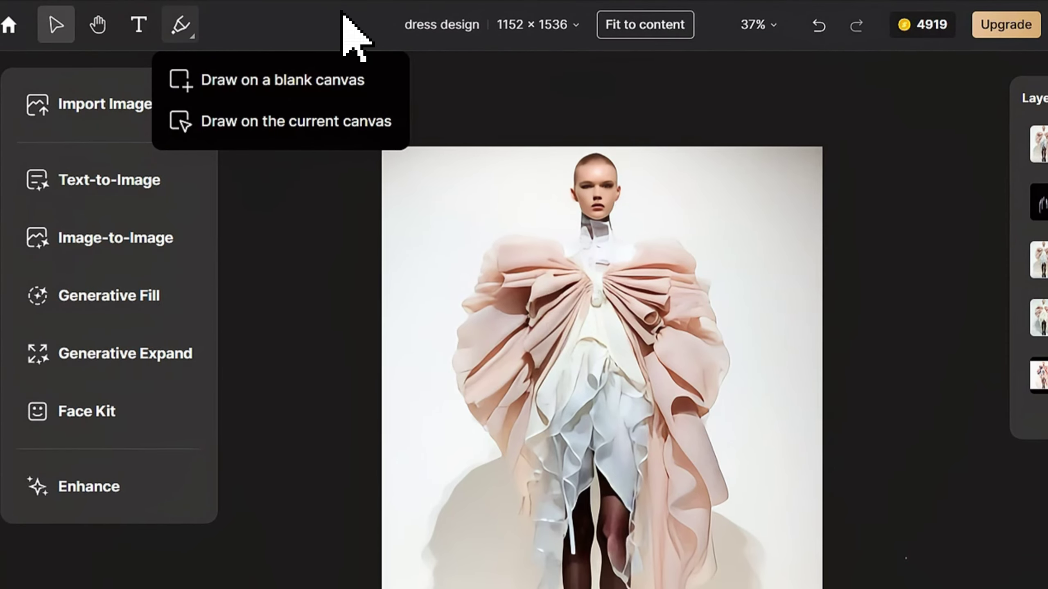
# - Draw a short brush stroke at the model's head on a blank canvas layer
pyautogui.click(375, 81)
pyautogui.moveTo(614, 165); pyautogui.dragTo(627, 177)
pyautogui.click(764, 102)
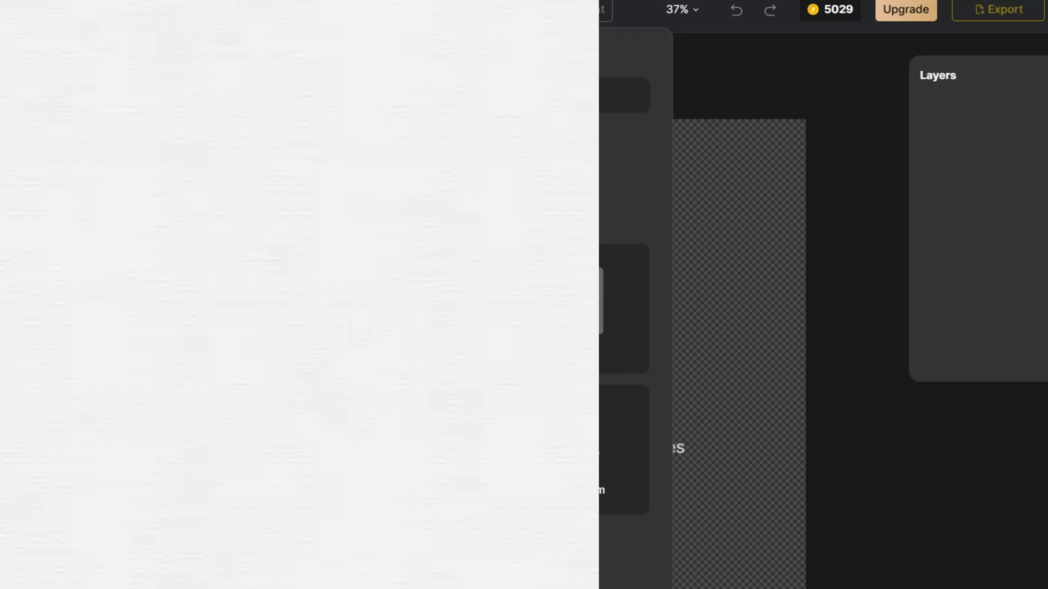
# - Name the new project car design and apply the 1:1 canvas of 1536 × 1536
pyautogui.write('sign')
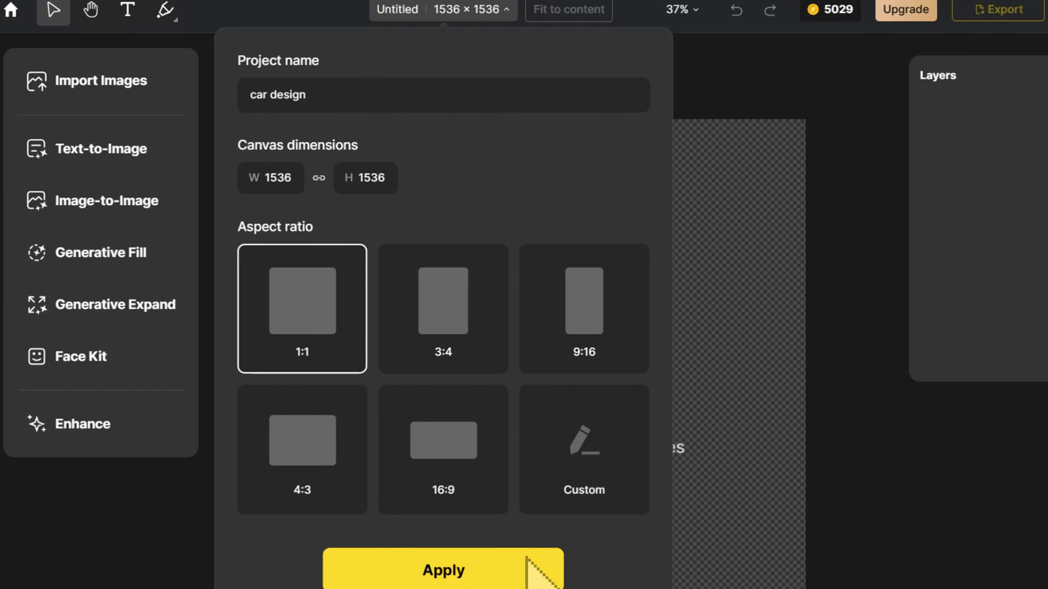
pyautogui.click(536, 561)
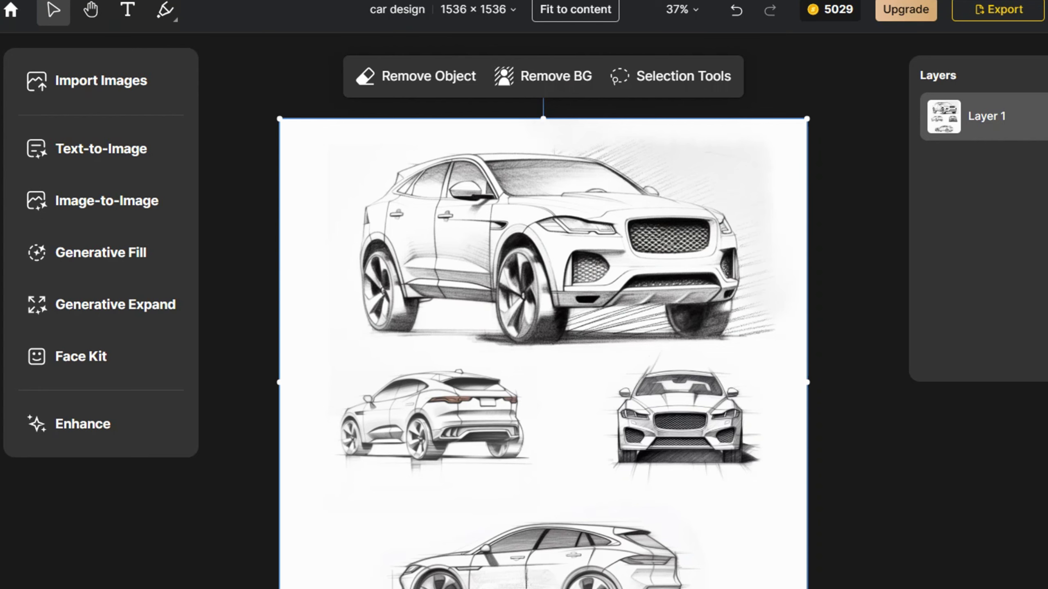
# - Generate Realistic Image-to-Image renders of the car sketch from a prompt for a matte deep grey #696969 sport utility vehicle in a white room, four angles
pyautogui.click(173, 202)
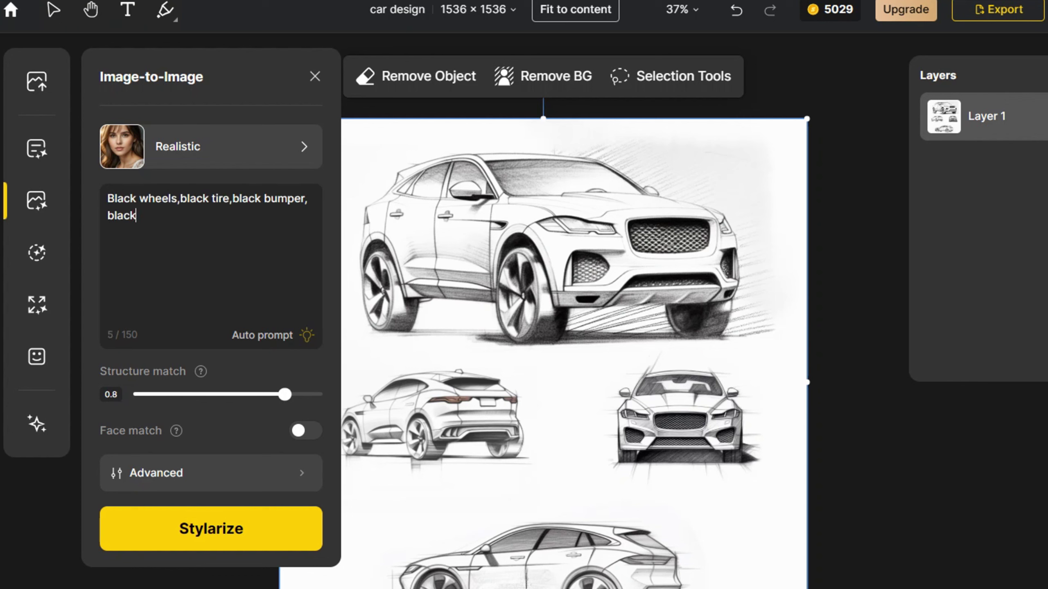
pyautogui.write('grey#696969 paint car with a sport utility vehicle look, parked in a white room. The car has a')
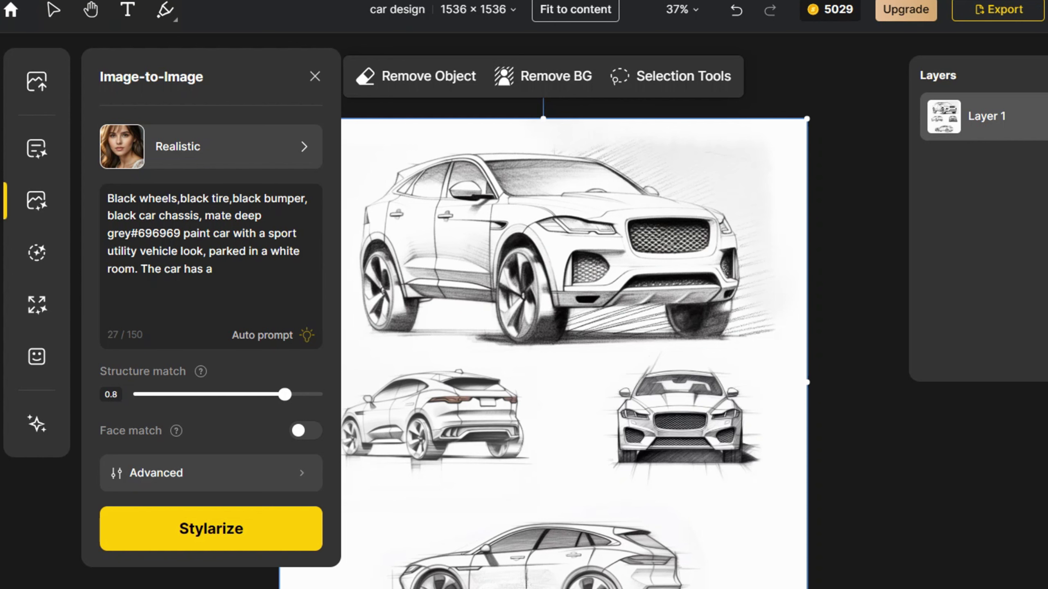
pyautogui.write('ears to be in motion. 4 angles of one car,top light.')
pyautogui.click(260, 510)
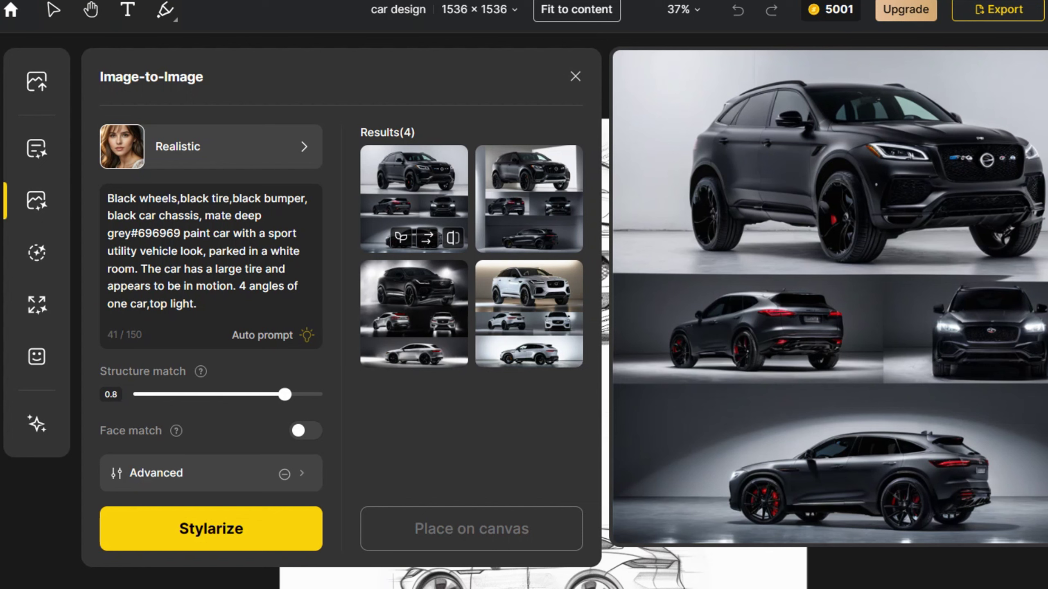
# - Select the first car render, compare it with the original sketch and generate variations of it
pyautogui.click(414, 199)
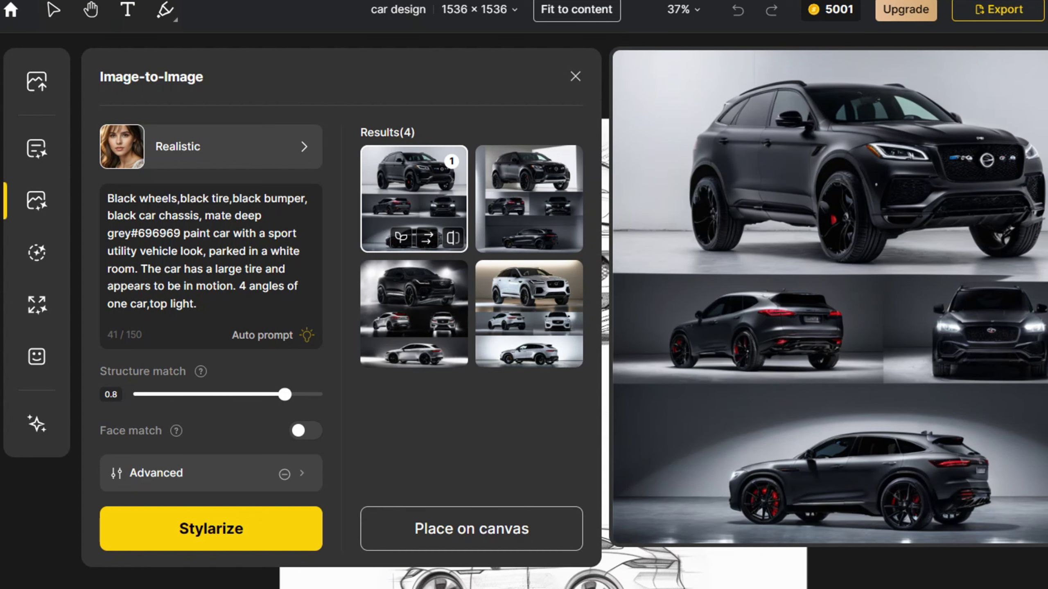
pyautogui.click(452, 238)
pyautogui.click(452, 238)
pyautogui.click(452, 237)
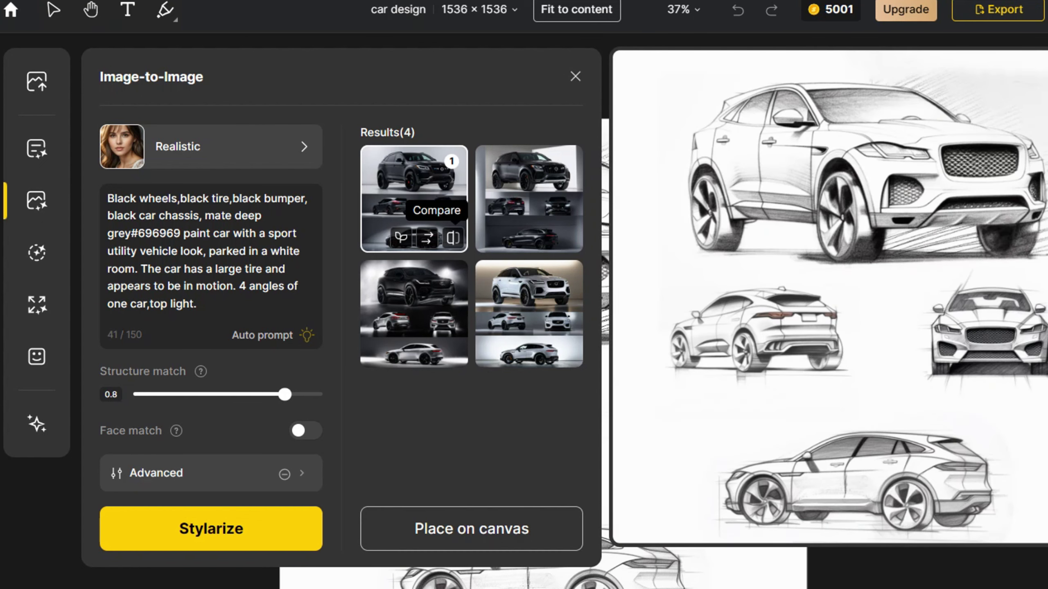
pyautogui.click(452, 237)
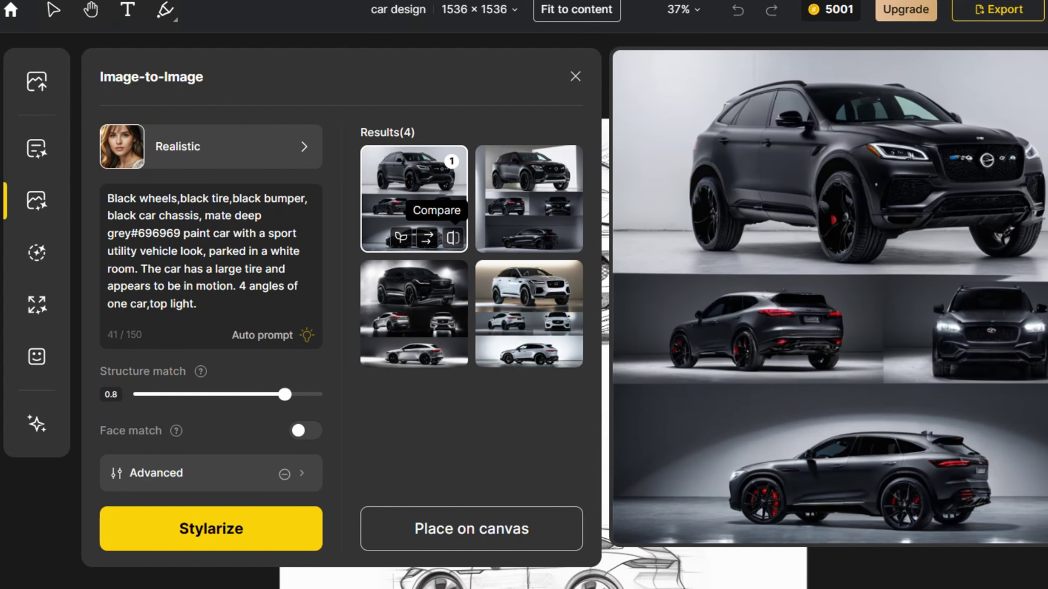
pyautogui.click(427, 238)
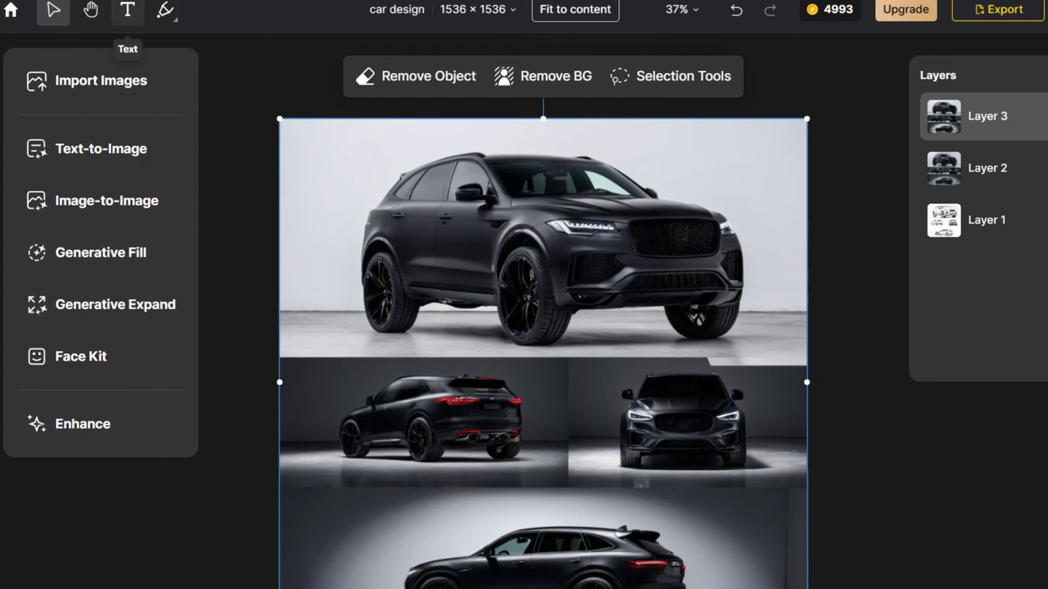
# - Draw white vertical brush strokes on the current canvas for front bumper fog lights in the car's main and front views
pyautogui.click(165, 9)
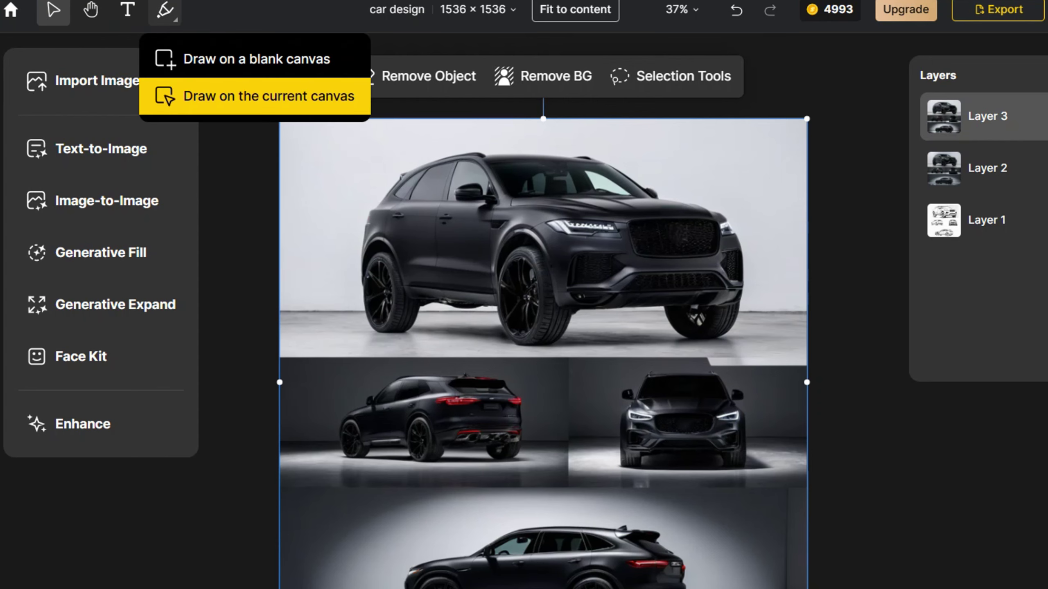
pyautogui.click(349, 94)
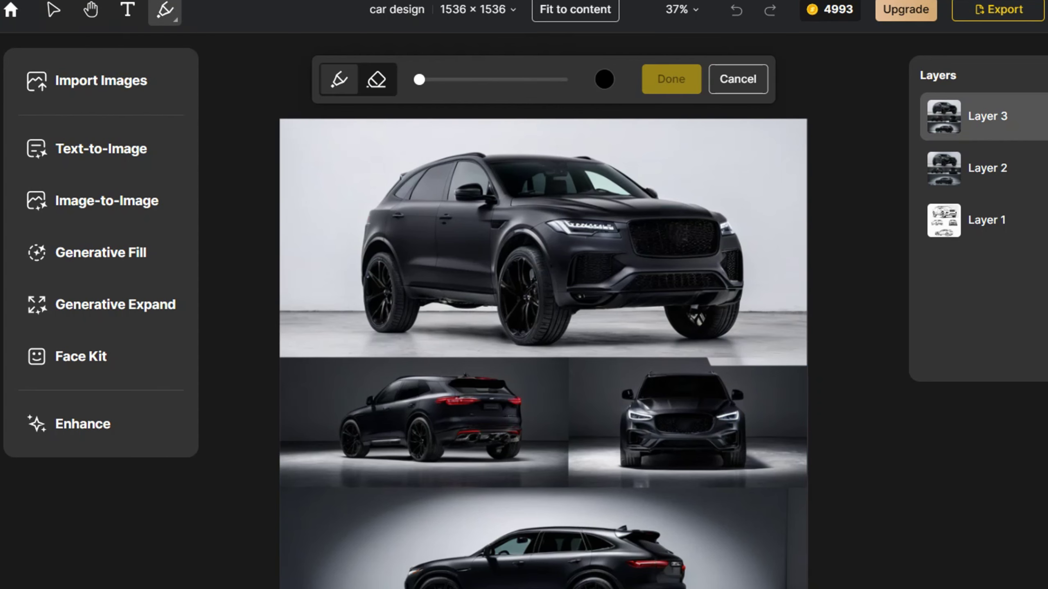
pyautogui.click(604, 79)
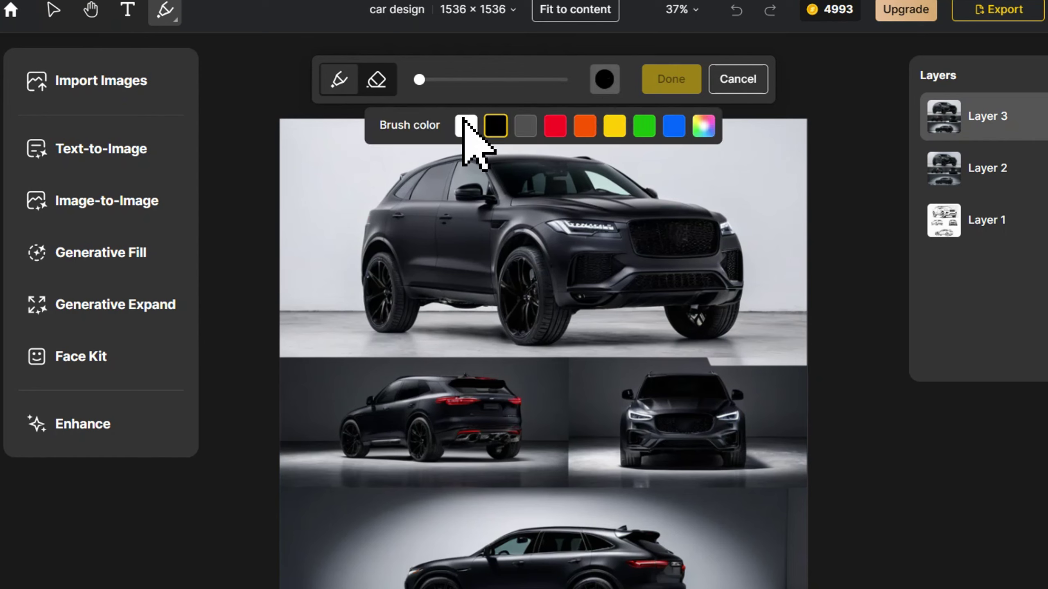
pyautogui.click(466, 125)
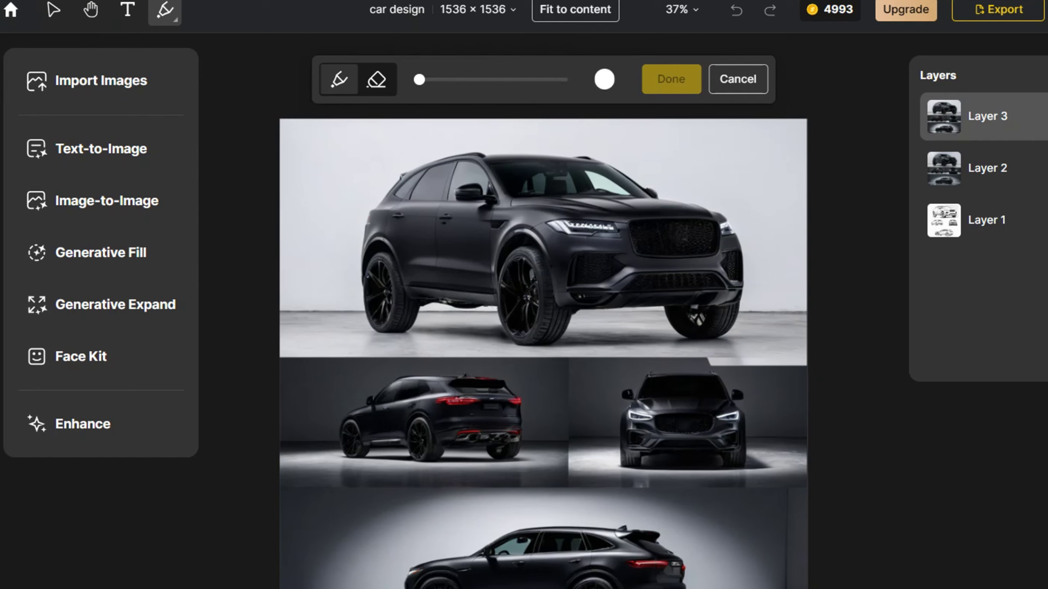
pyautogui.moveTo(581, 256); pyautogui.dragTo(581, 285)
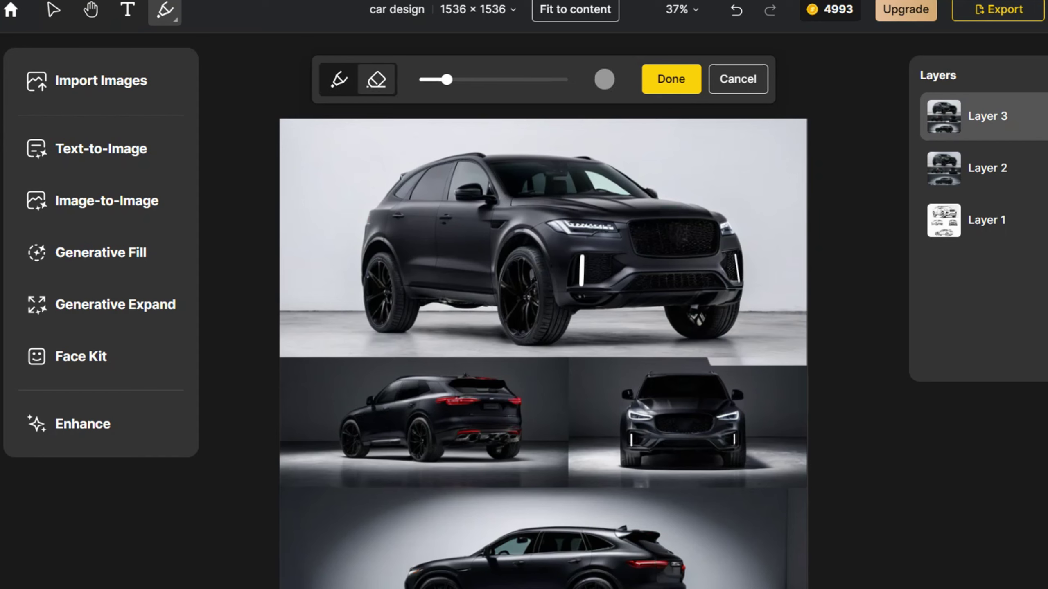
pyautogui.click(339, 79)
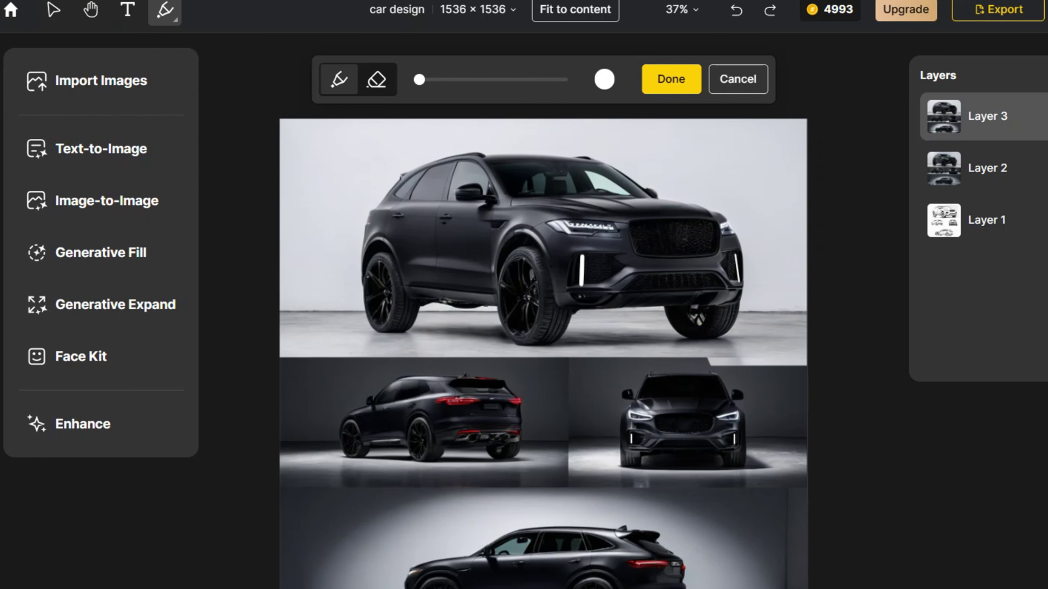
# - Mark the fog light strokes in both views and run Generative Fill with the prompt fog lights and Balanced control
pyautogui.click(50, 252)
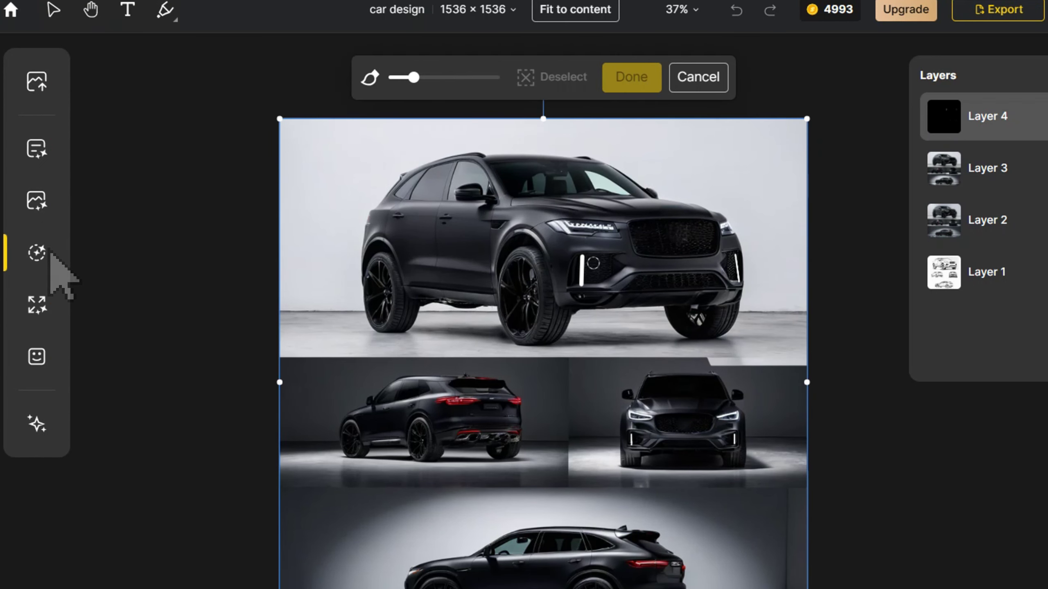
pyautogui.moveTo(580, 258); pyautogui.dragTo(579, 285)
pyautogui.moveTo(736, 256); pyautogui.dragTo(742, 279)
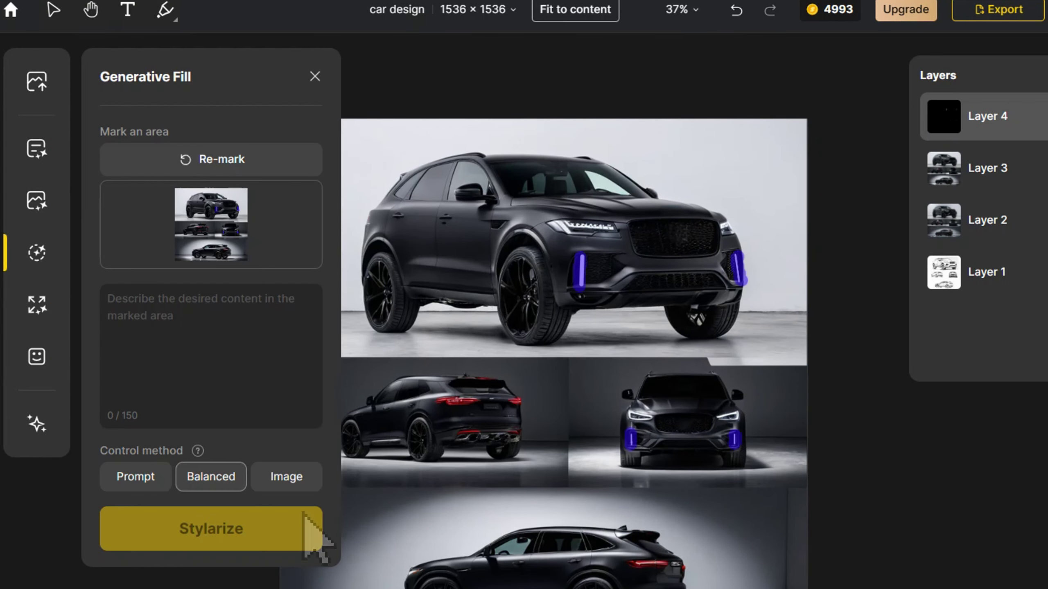
pyautogui.write('fog lights')
pyautogui.click(291, 521)
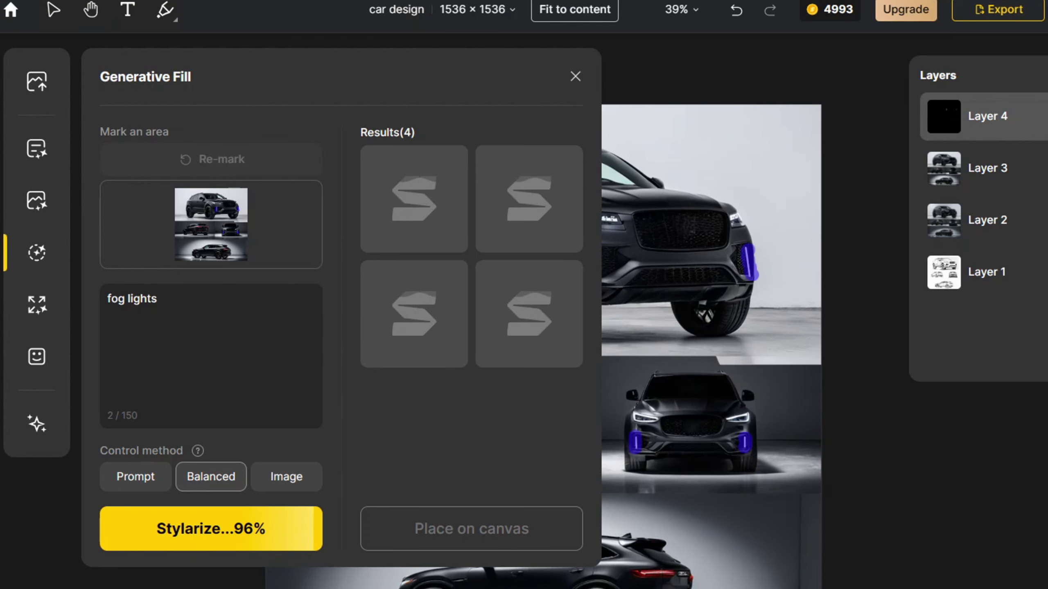
pyautogui.moveTo(414, 313)
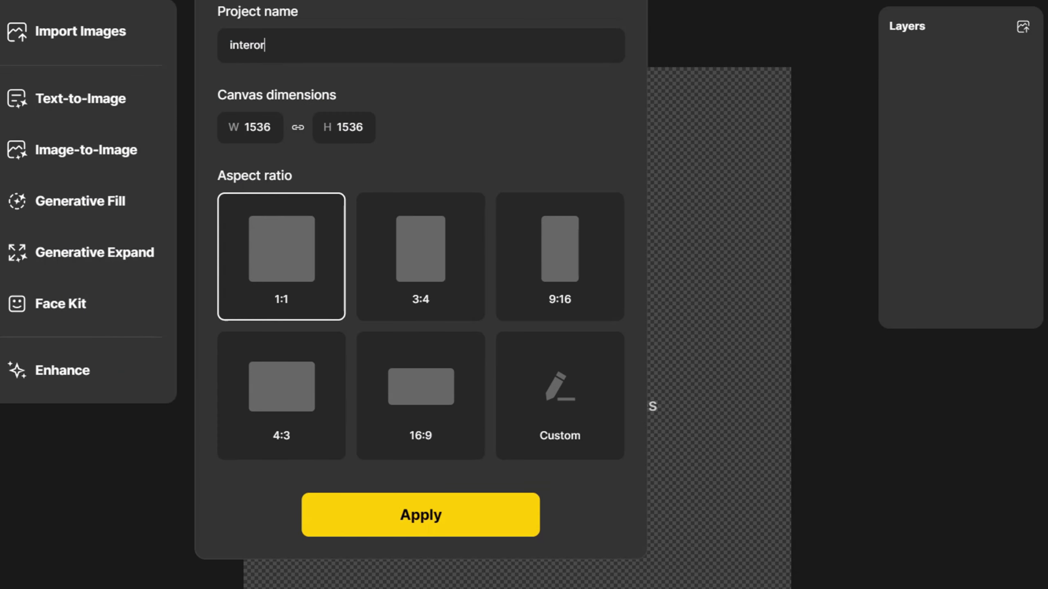
# - Create the interor design project at 1:1, 1536 × 1536, and prepare Image-to-Image for the room sketch with Wood Tone style and an auto prompt
pyautogui.click(483, 530)
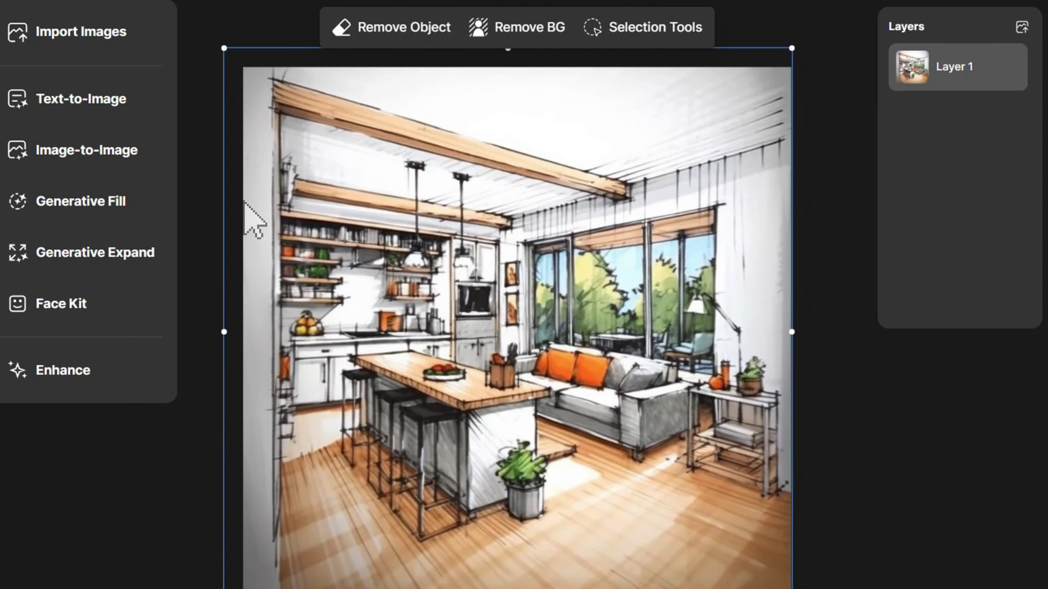
pyautogui.click(150, 145)
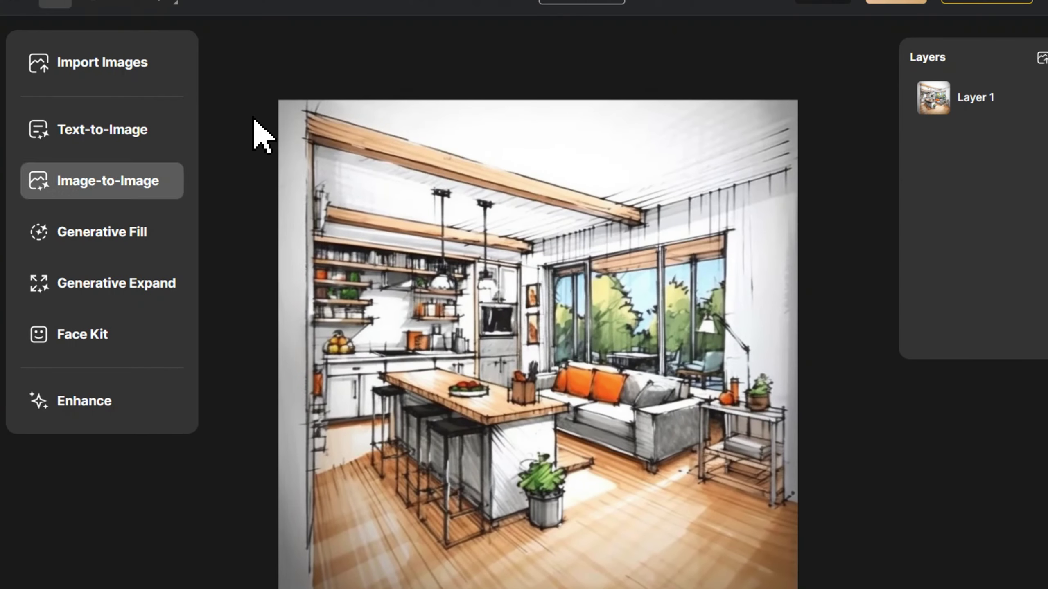
pyautogui.click(300, 97)
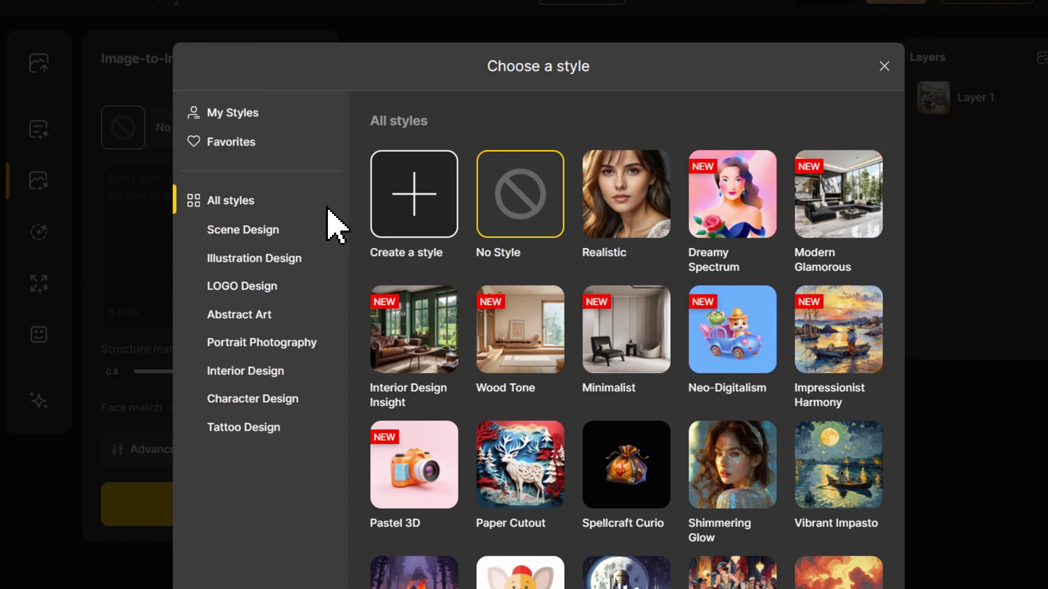
pyautogui.click(300, 363)
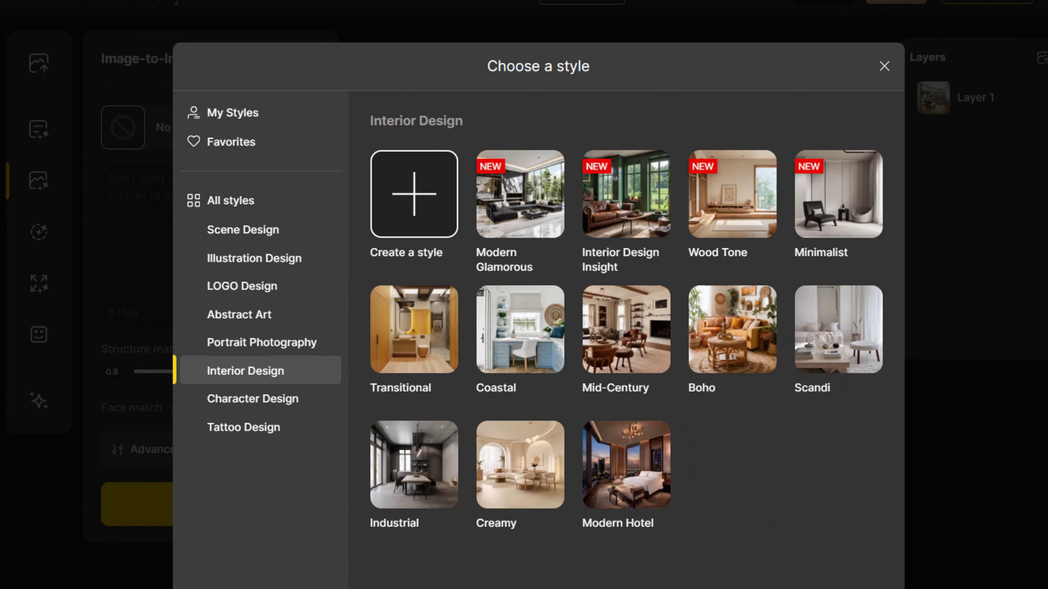
pyautogui.click(725, 206)
pyautogui.click(275, 258)
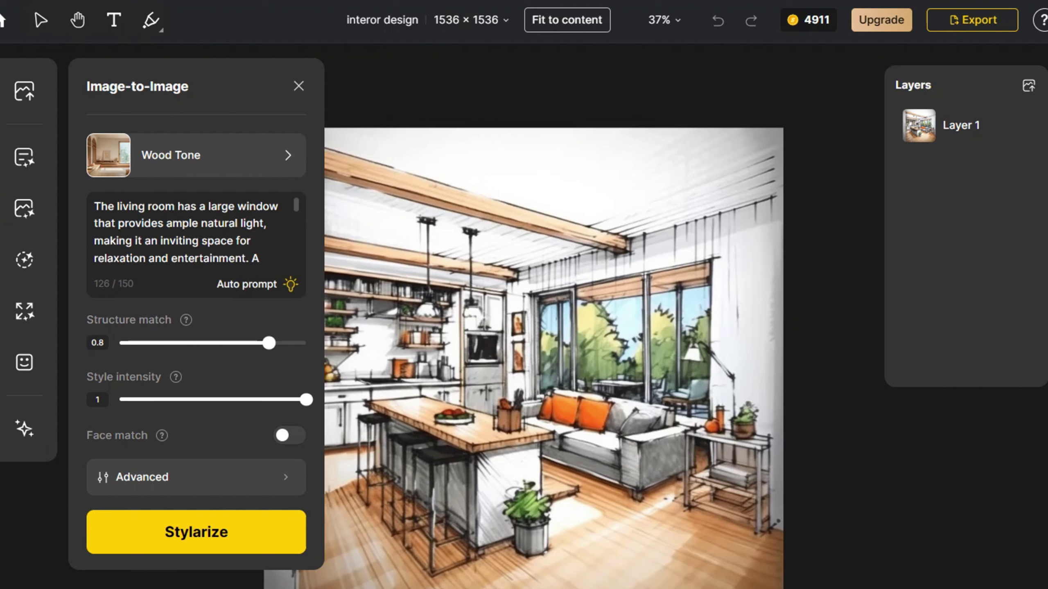
# - Set style intensity to 0.7 and structure match to 1, generate the interior renders and place one on the canvas
pyautogui.scroll(-3, 195, 234)
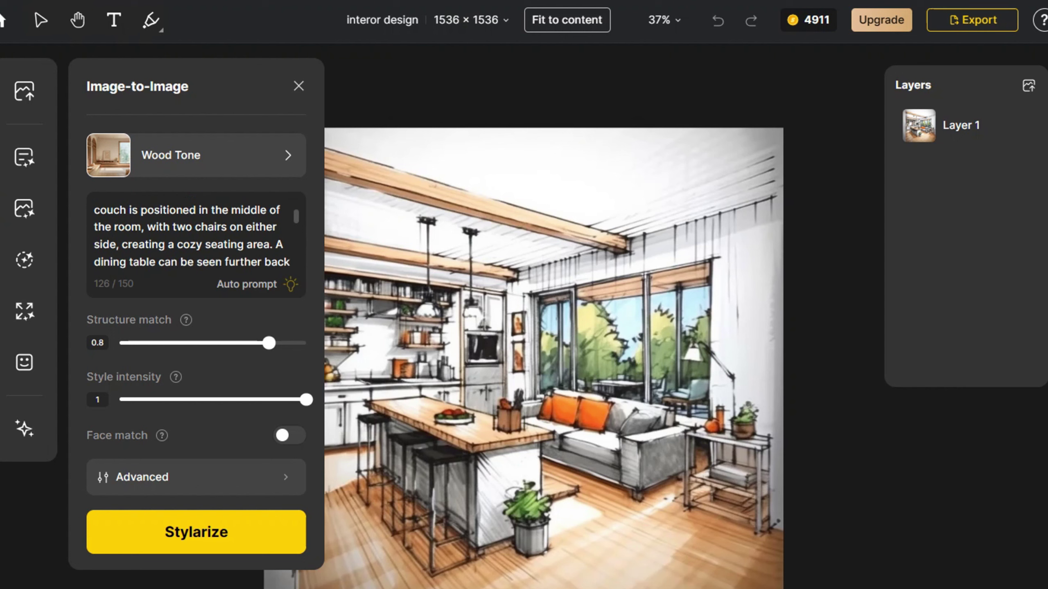
pyautogui.scroll(-3, 192, 236)
pyautogui.moveTo(306, 399); pyautogui.dragTo(248, 400)
pyautogui.moveTo(269, 342); pyautogui.dragTo(308, 344)
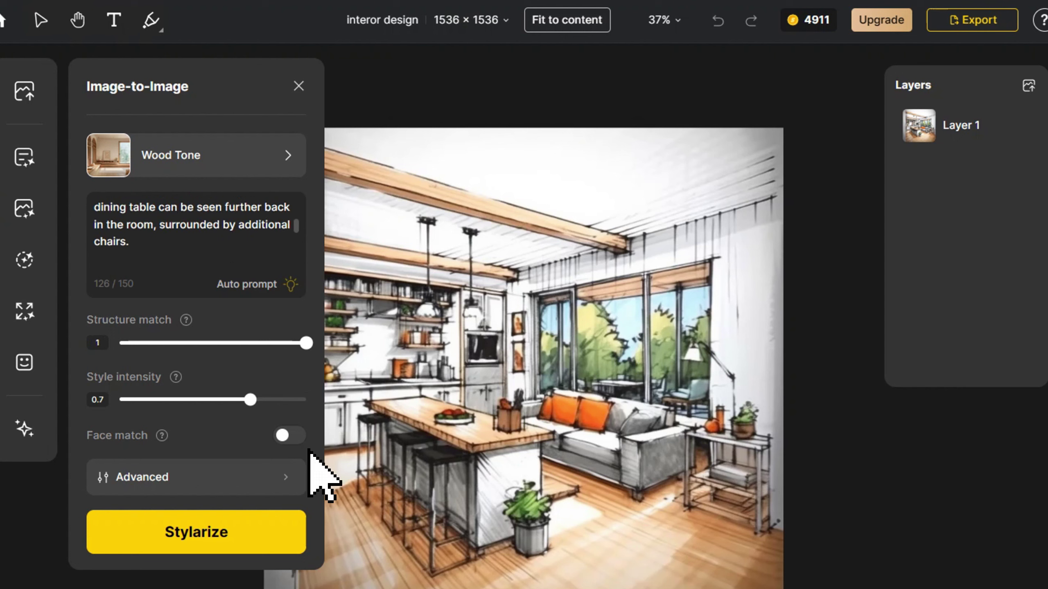
pyautogui.click(279, 538)
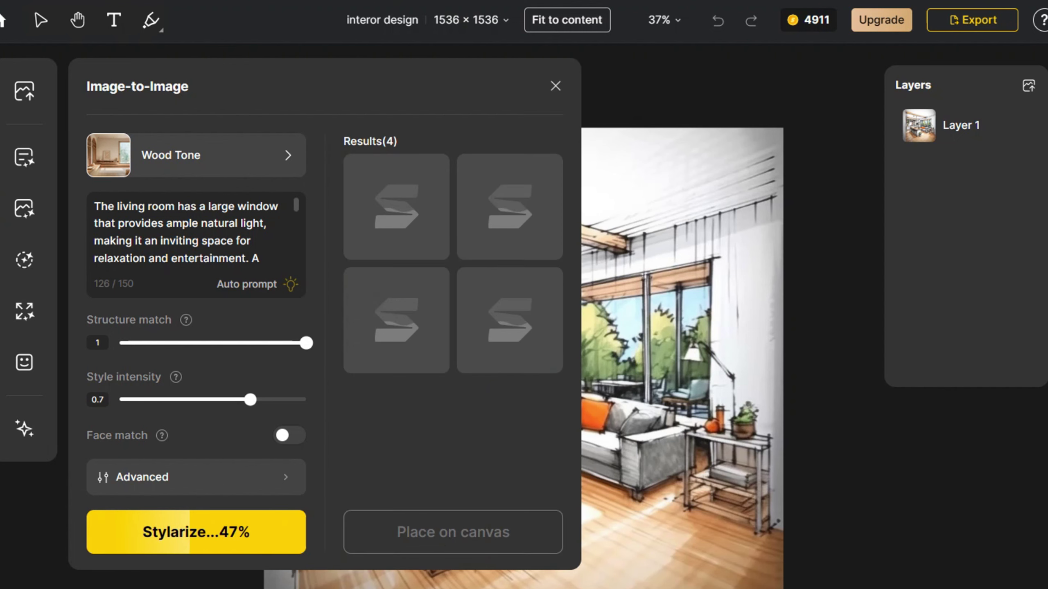
pyautogui.moveTo(509, 206)
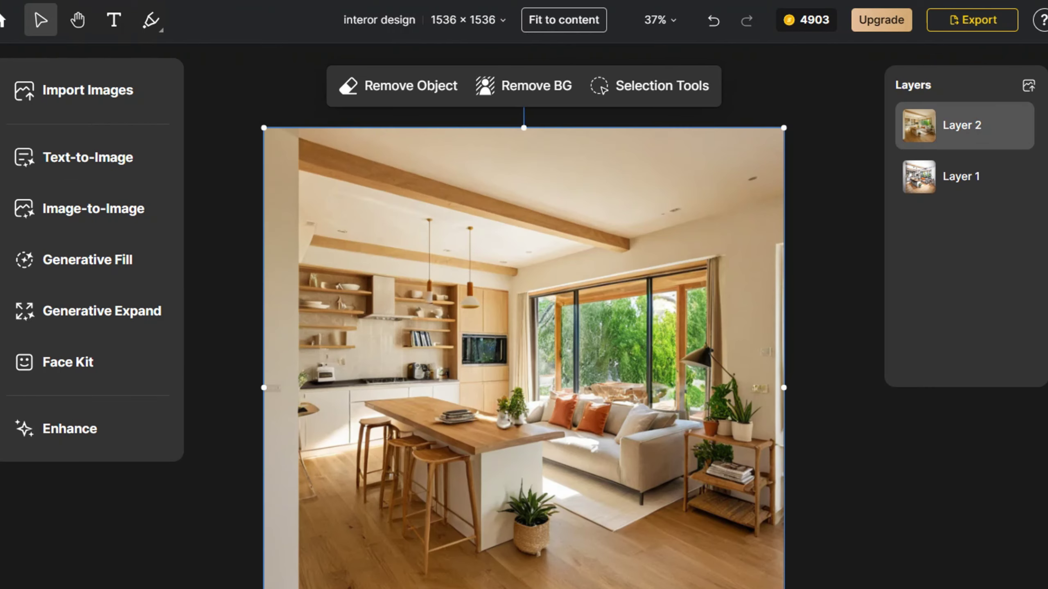
# - Paint dark brush strokes on the current canvas over the seats of the two nearest bar stools
pyautogui.click(160, 27)
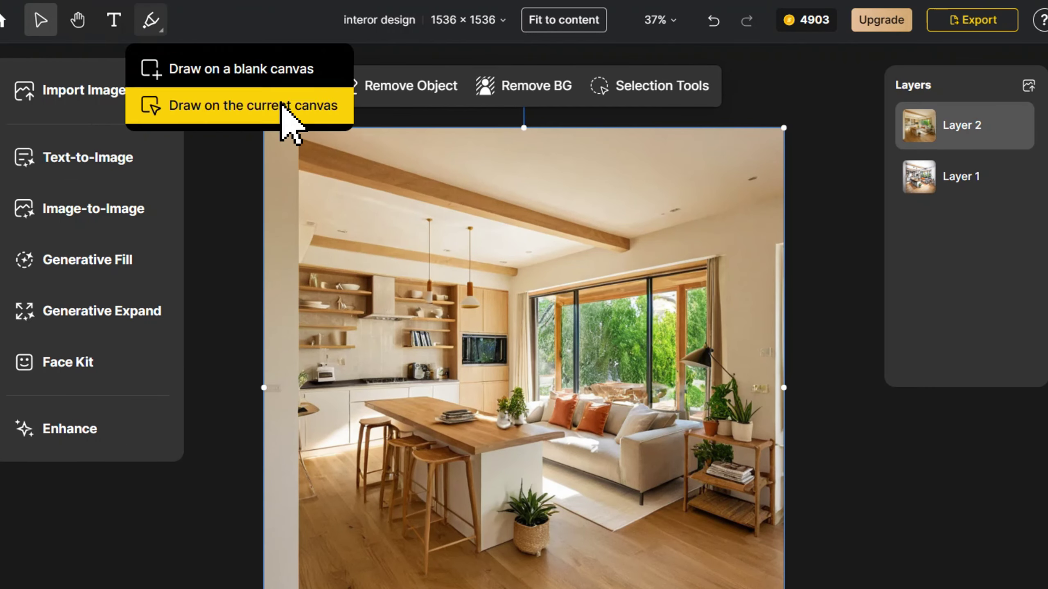
pyautogui.click(281, 103)
pyautogui.click(583, 89)
pyautogui.moveTo(413, 451); pyautogui.dragTo(463, 455)
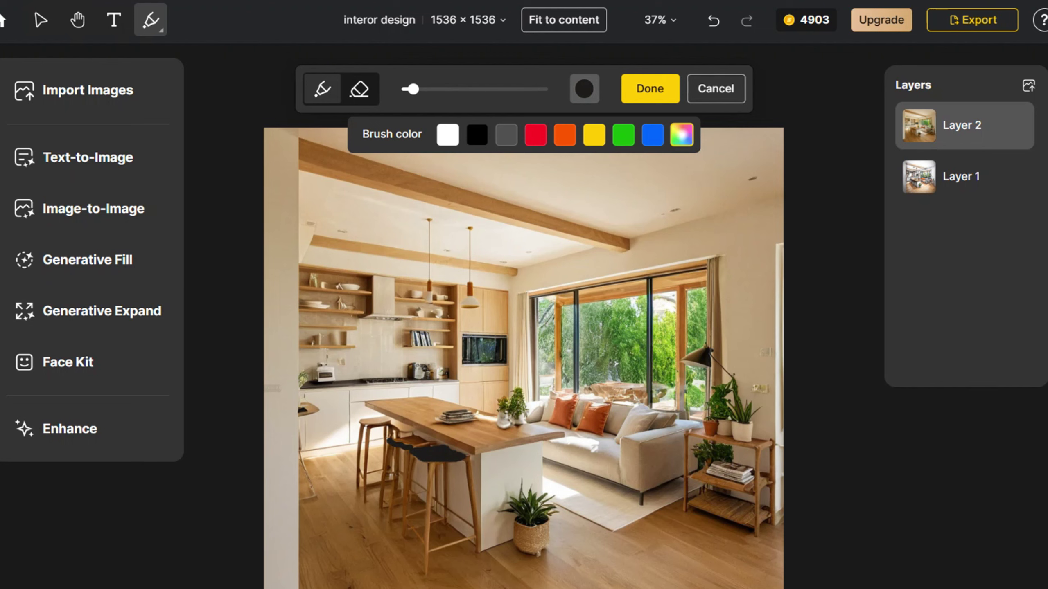
pyautogui.moveTo(385, 421)
pyautogui.mouseDown()
pyautogui.moveTo(366, 416)
pyautogui.moveTo(466, 448)
pyautogui.mouseUp()
pyautogui.click(220, 359)
# - Mark the three stool seats, run Generative Fill with prompt black seat panel and Balanced control, and place the second result on the canvas
pyautogui.click(146, 256)
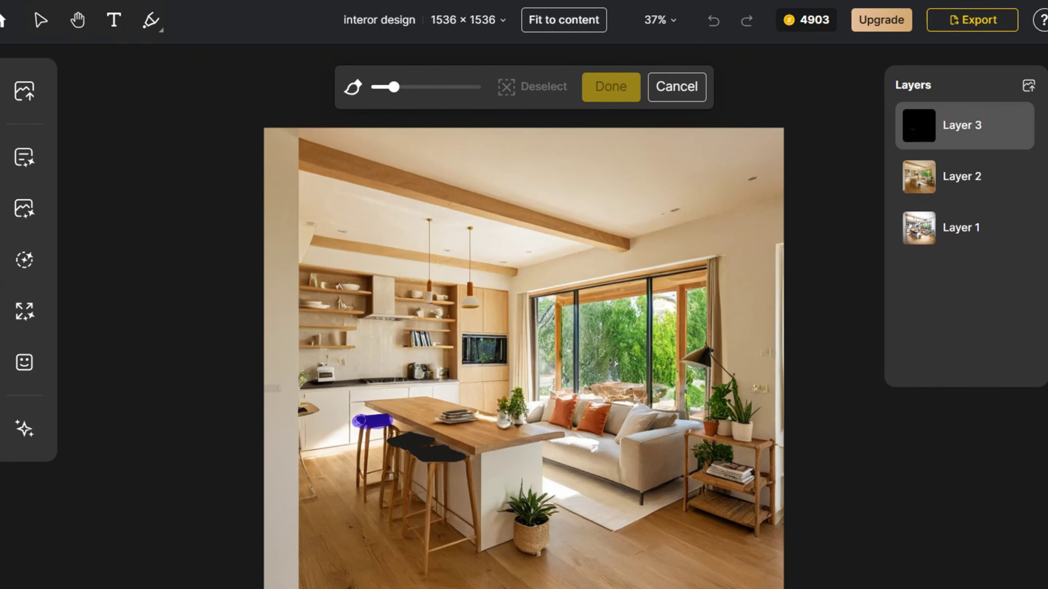
pyautogui.click(619, 96)
pyautogui.write('black seat panel')
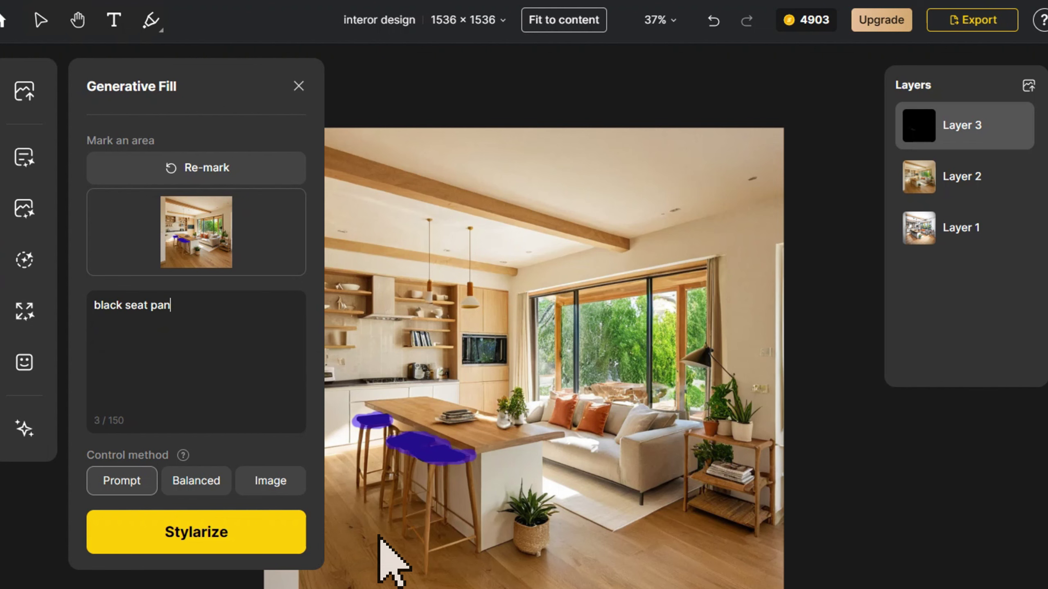
pyautogui.click(196, 481)
pyautogui.click(250, 527)
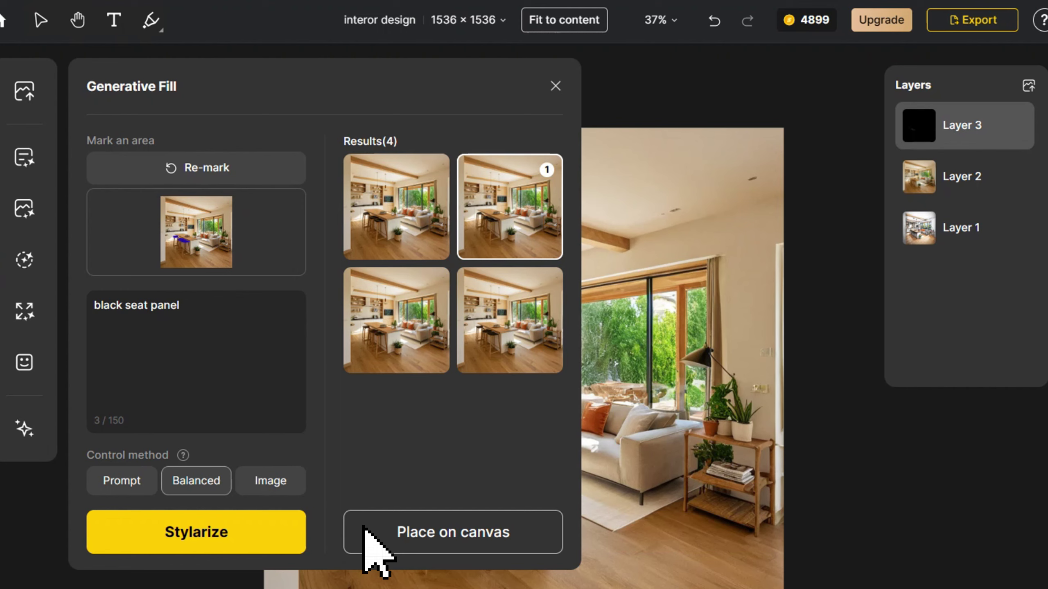
pyautogui.click(367, 532)
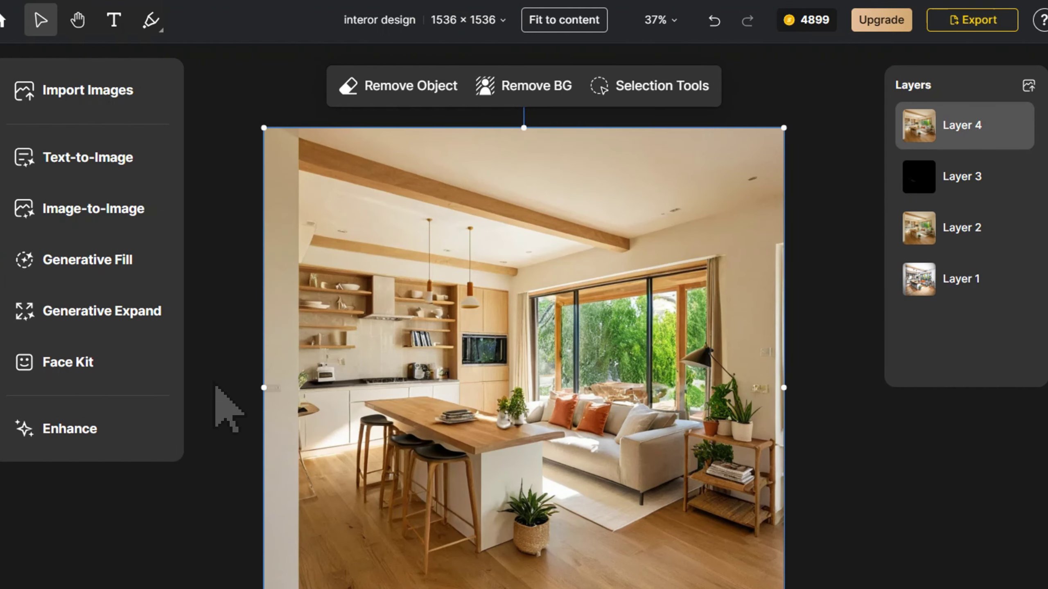
# - Enhance the interior render with the black stool seats at the default strength
pyautogui.click(121, 428)
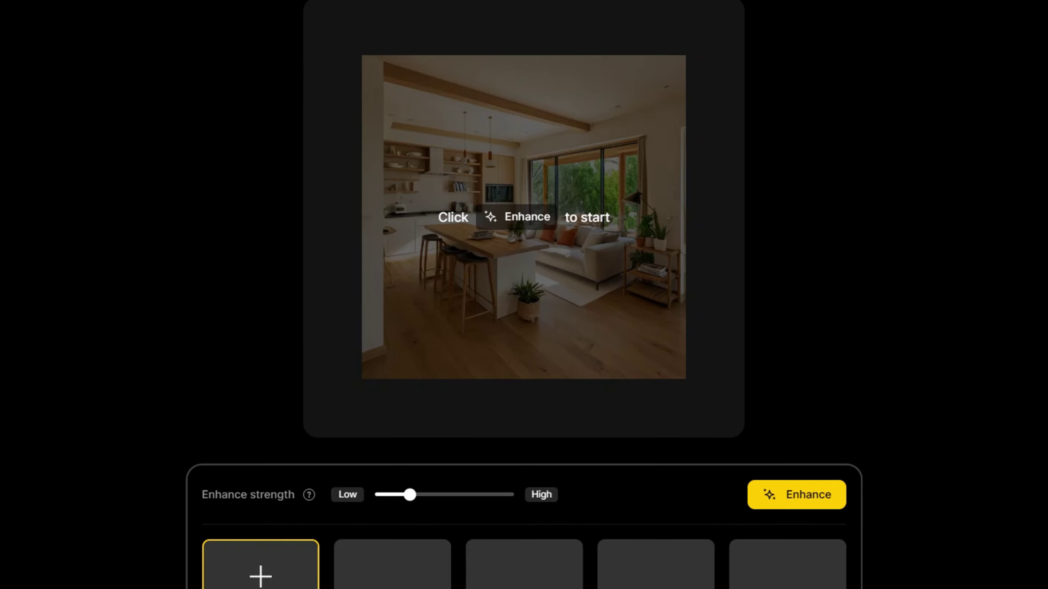
pyautogui.click(837, 501)
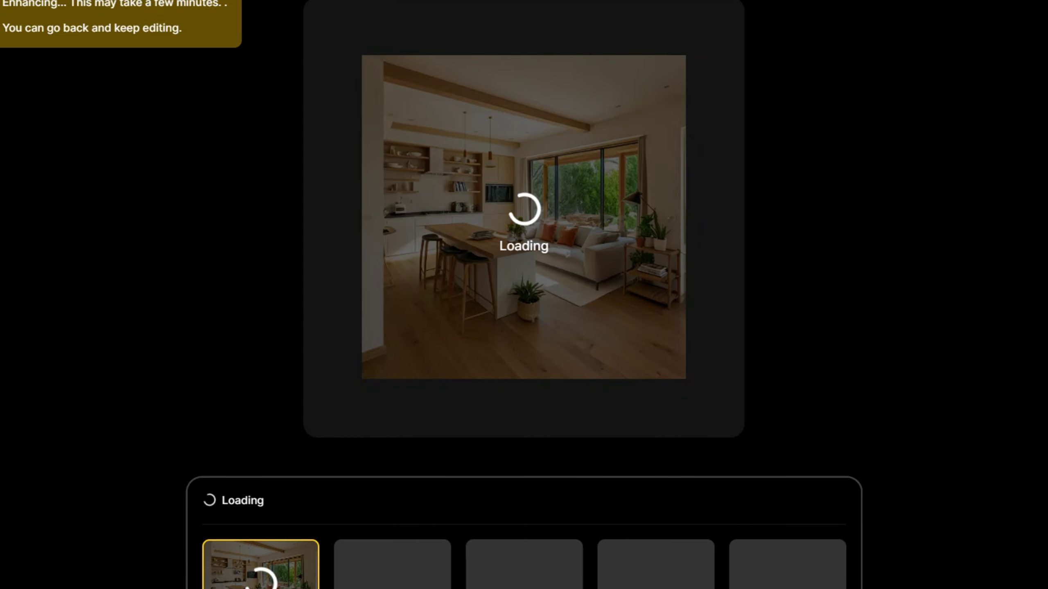